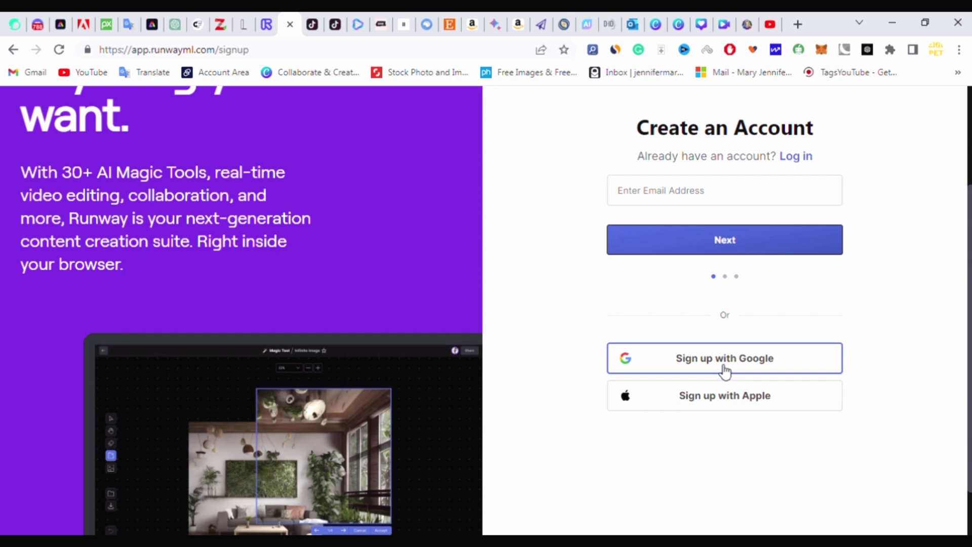
Sign up with an e-mail address, completing the registration form to create the account
scroll(725, 372, up, 2)
click(683, 272)
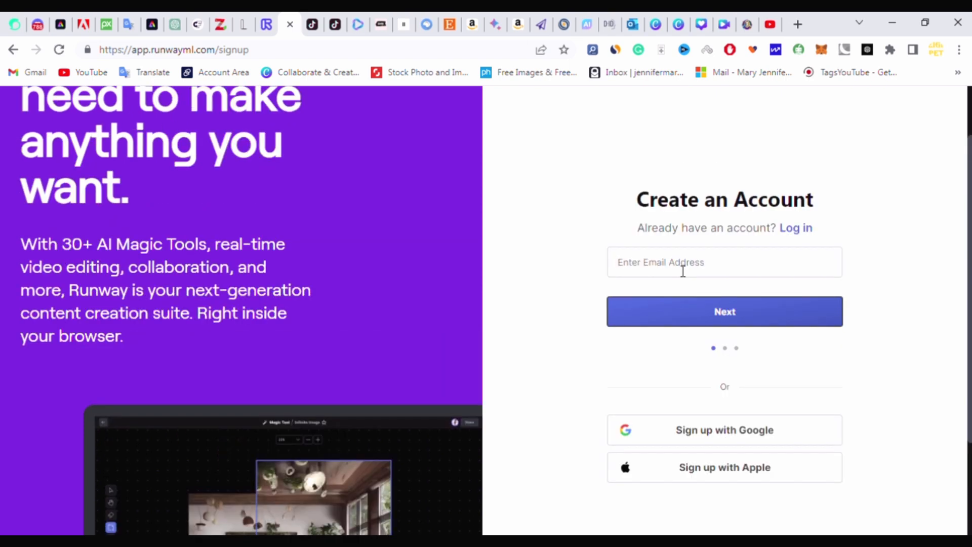
key(ctrl+v)
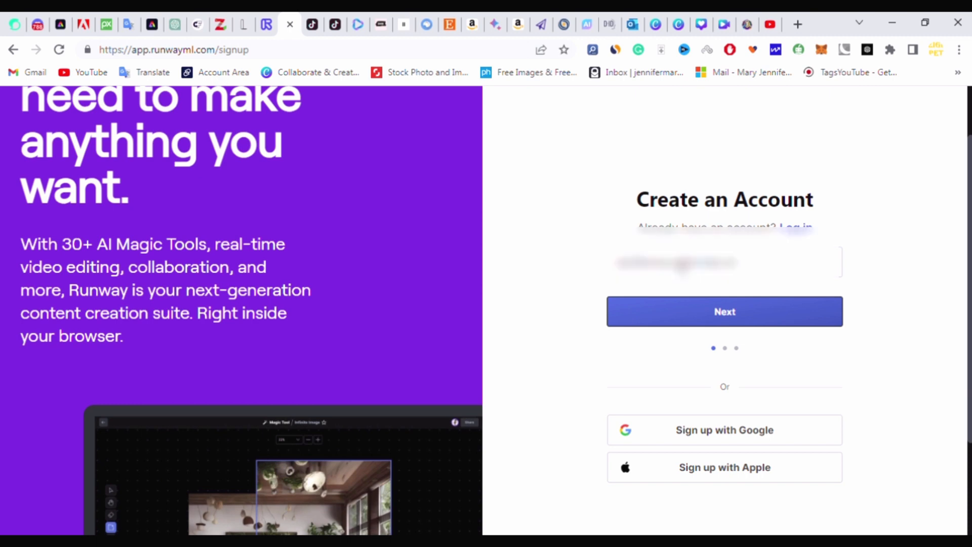
click(699, 315)
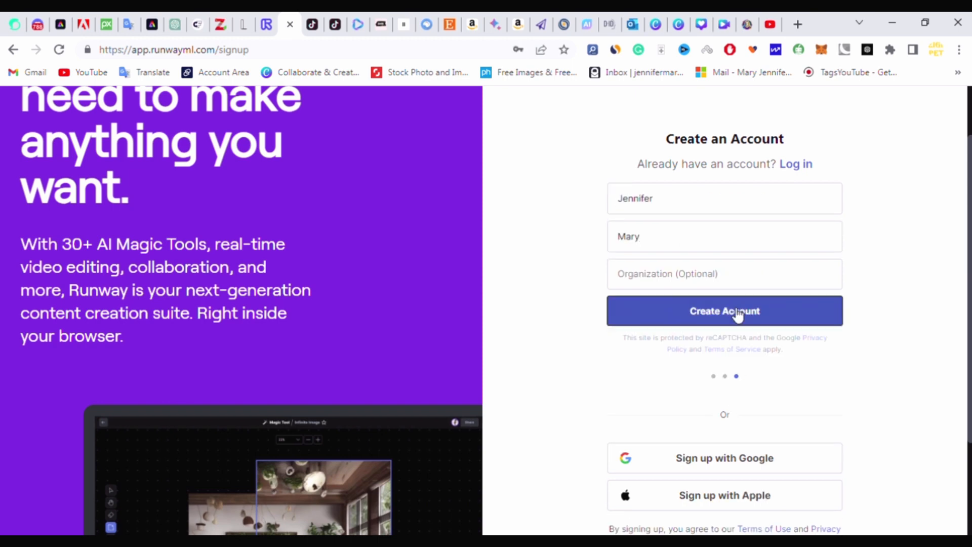
click(738, 315)
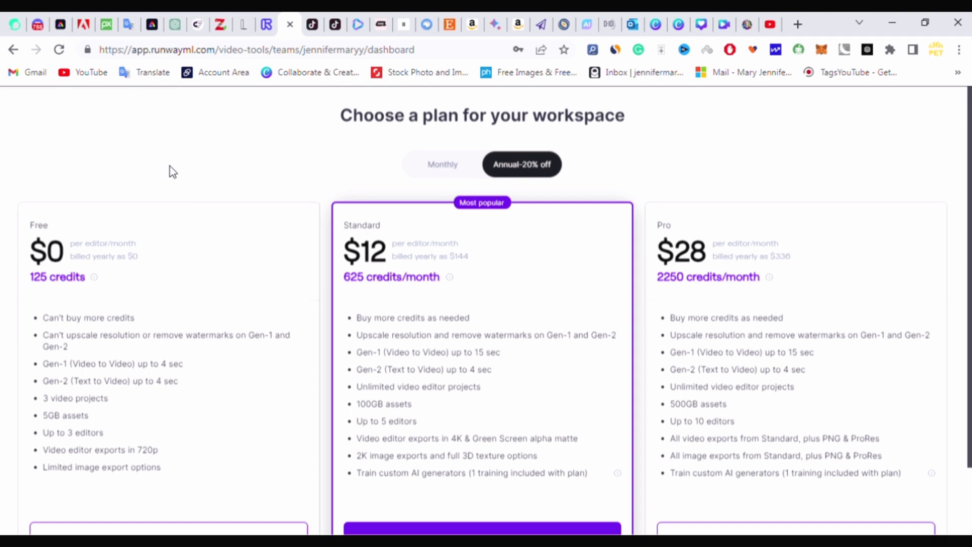
Compare the credits, features and annual prices of the Free, Standard and Pro workspace plans
scroll(22, 227, down, 2)
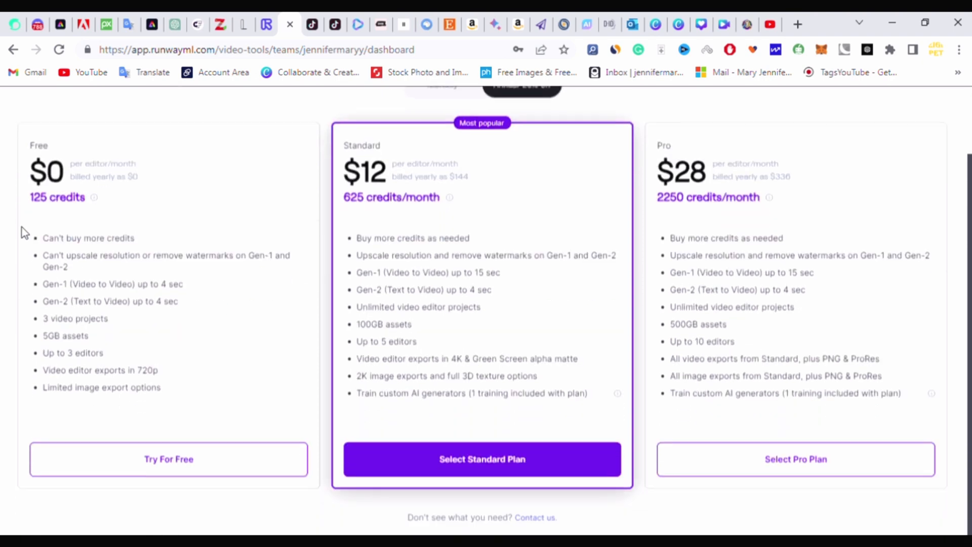
scroll(14, 405, up, 2)
scroll(127, 354, down, 2)
scroll(775, 359, up, 2)
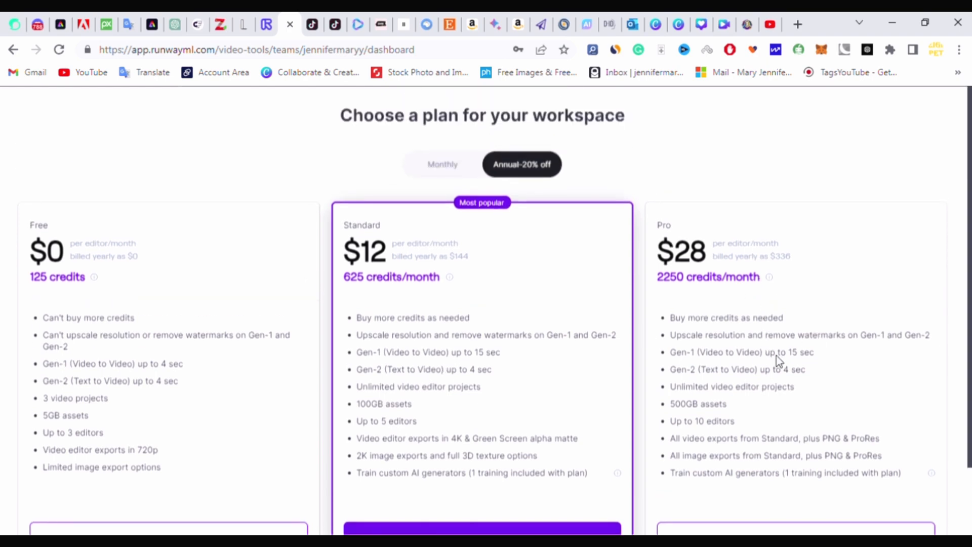
scroll(107, 295, down, 2)
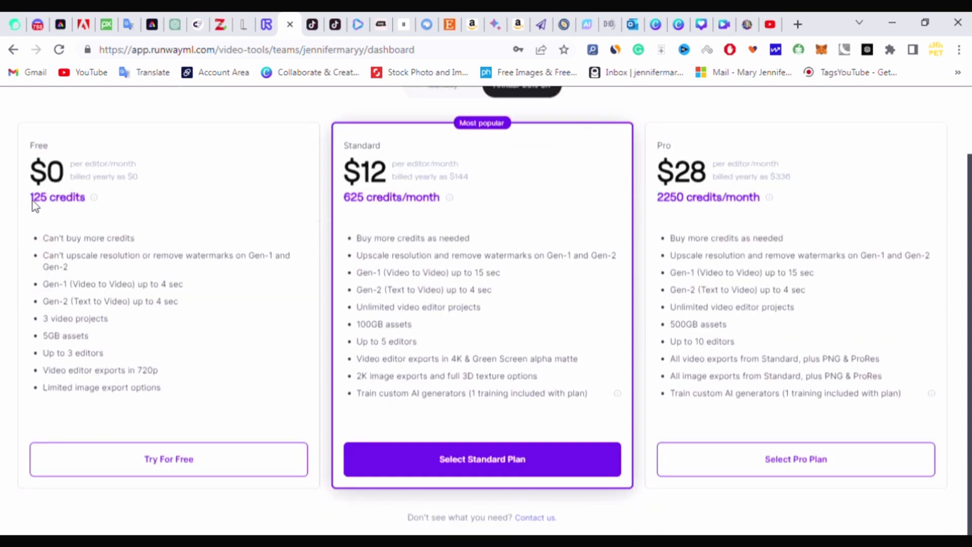
scroll(98, 201, up, 2)
Show the plans with monthly billing, review them, and choose the Free plan for the workspace
click(445, 165)
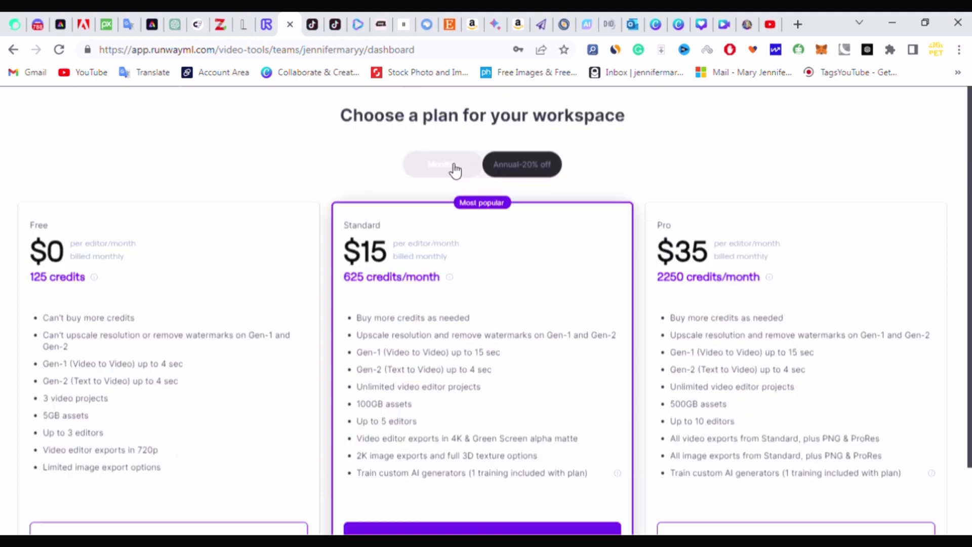
scroll(354, 312, down, 2)
scroll(388, 284, up, 2)
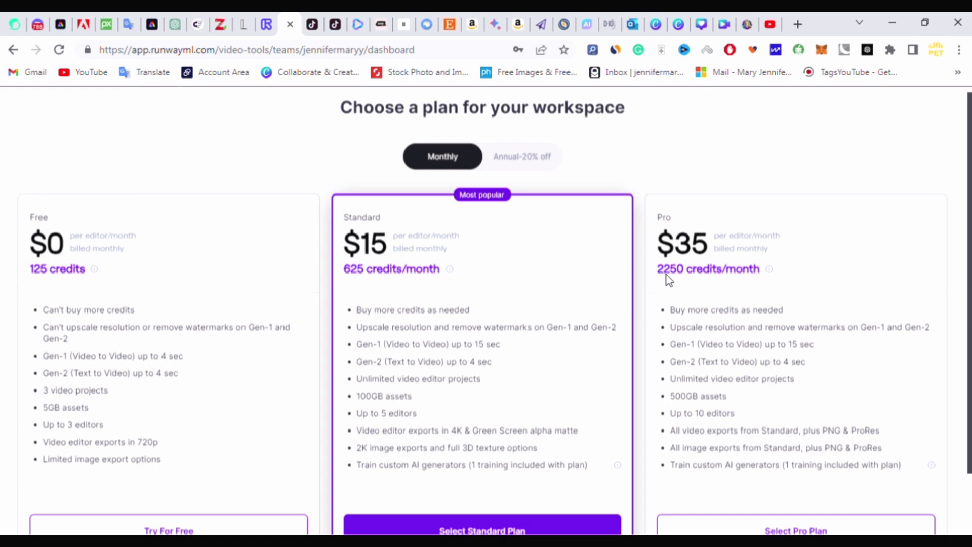
scroll(180, 329, down, 1)
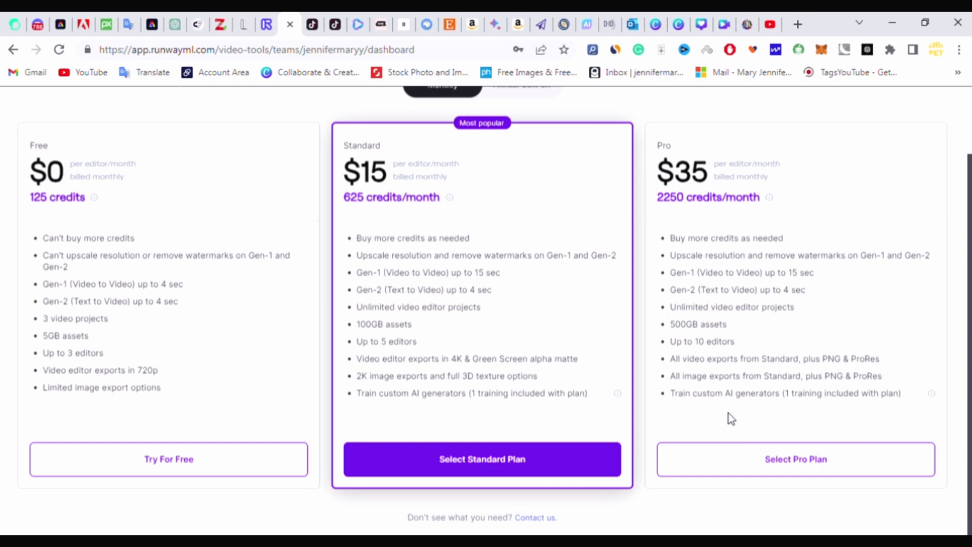
click(202, 461)
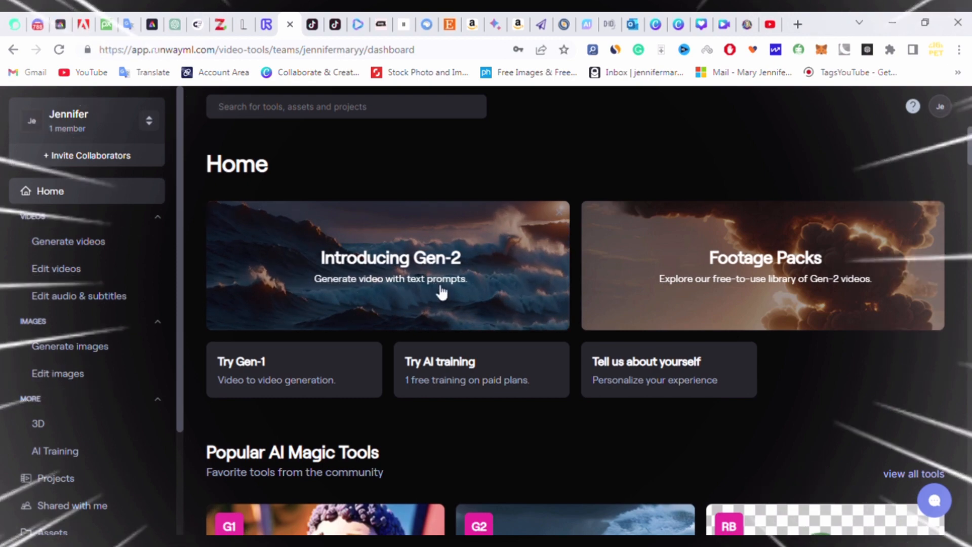
Examine the home dashboard's popular AI Magic Tools, tutorials and gallery of community creations
scroll(441, 354, down, 5)
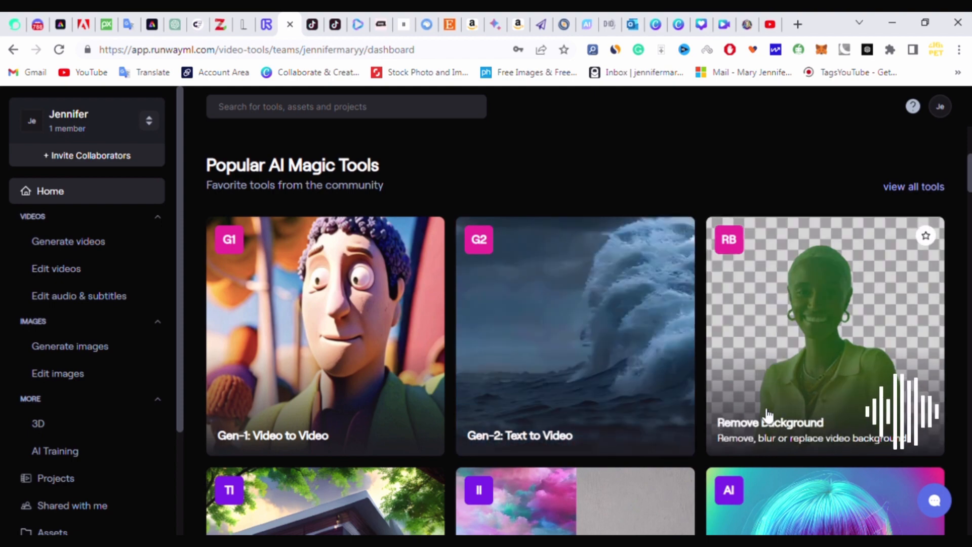
scroll(302, 335, down, 2)
scroll(303, 336, down, 4)
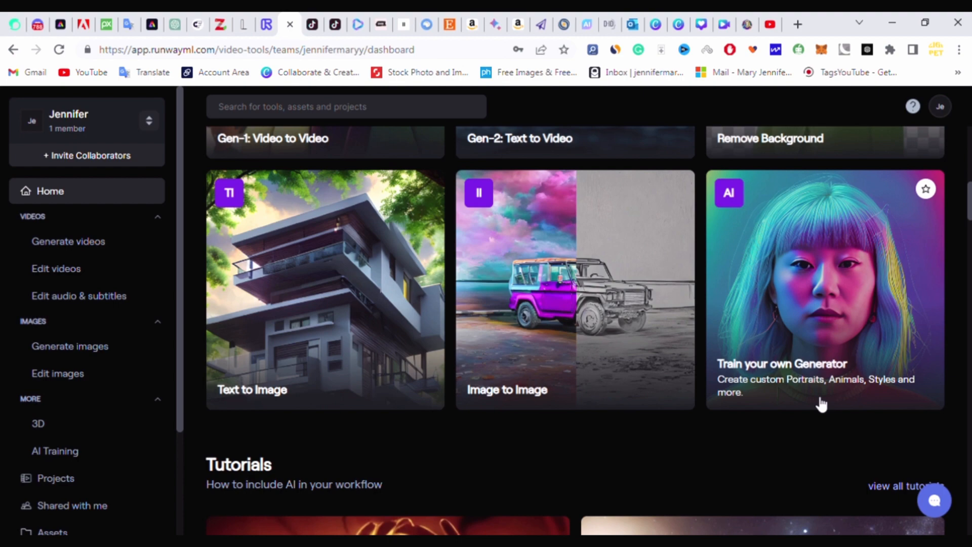
scroll(540, 412, down, 5)
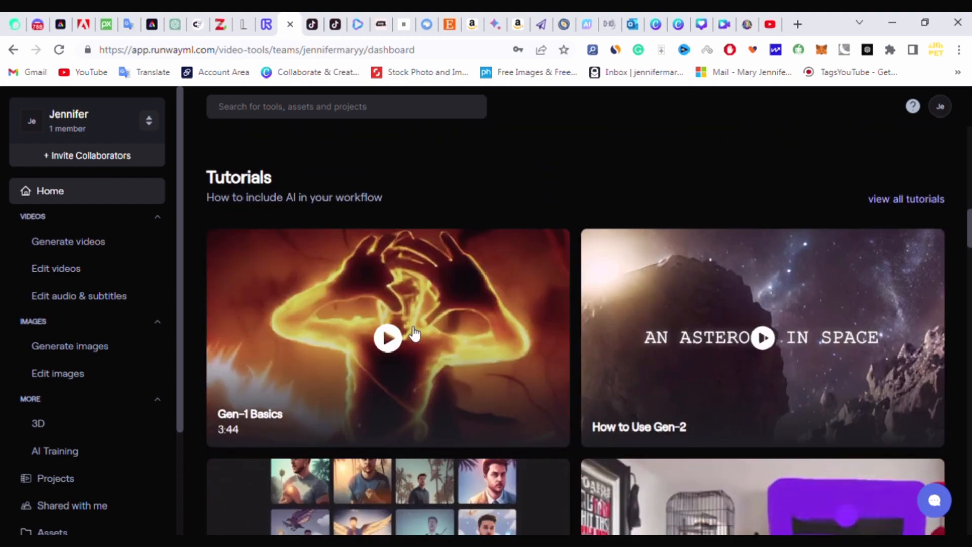
scroll(574, 347, down, 8)
scroll(575, 347, down, 10)
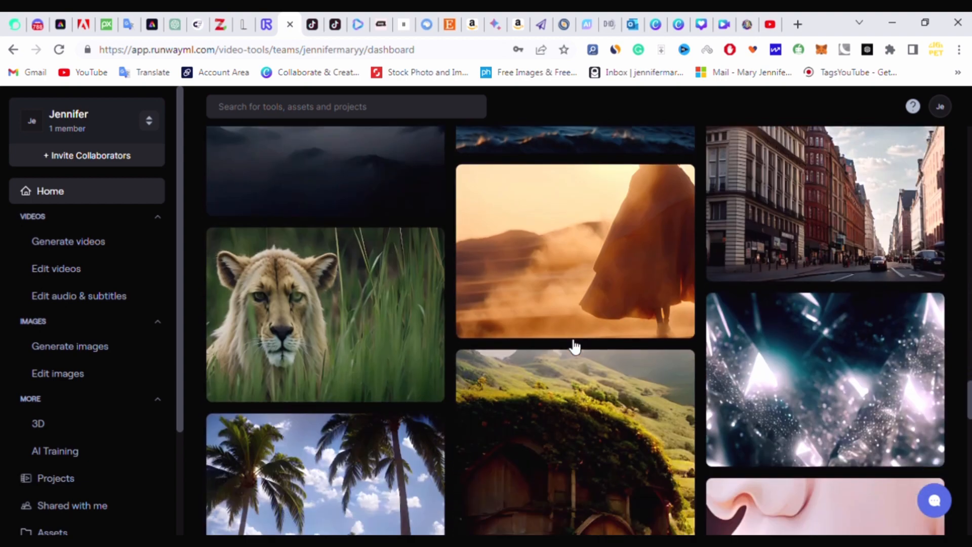
scroll(572, 344, up, 15)
scroll(570, 344, up, 3)
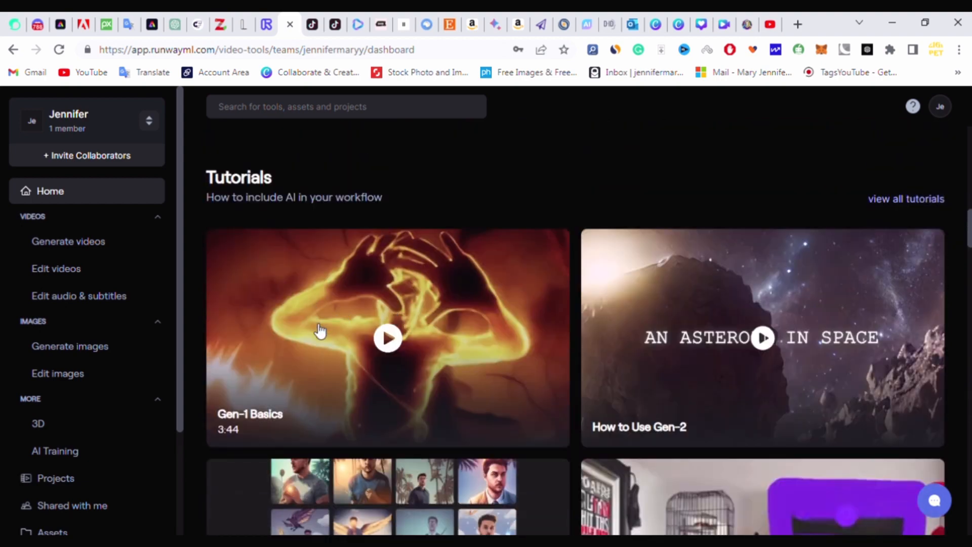
scroll(637, 360, down, 8)
scroll(446, 303, up, 4)
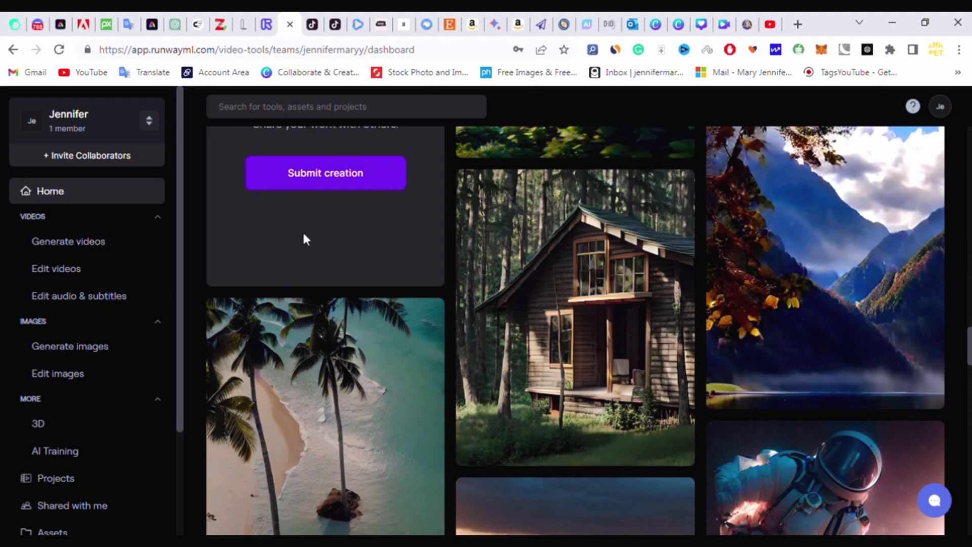
scroll(608, 277, down, 5)
scroll(608, 278, up, 8)
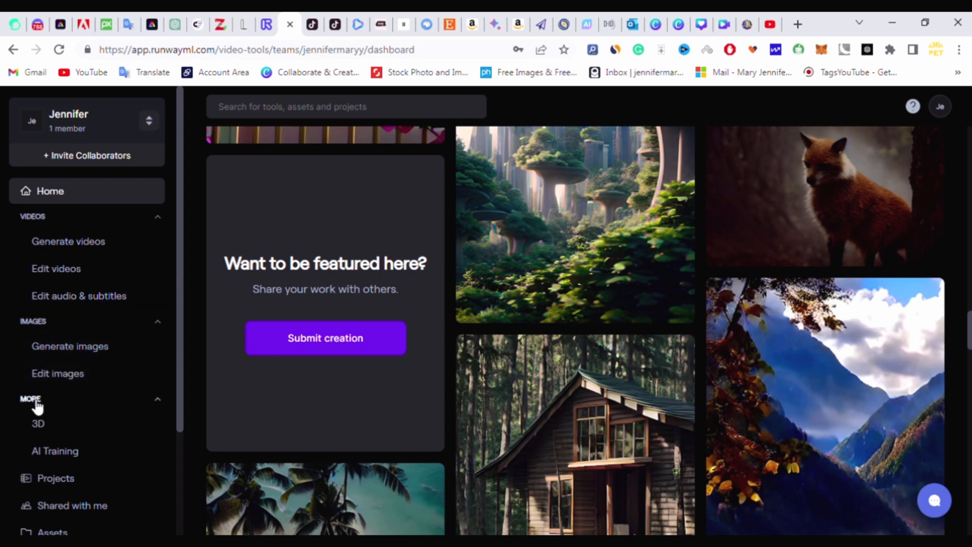
scroll(16, 430, down, 3)
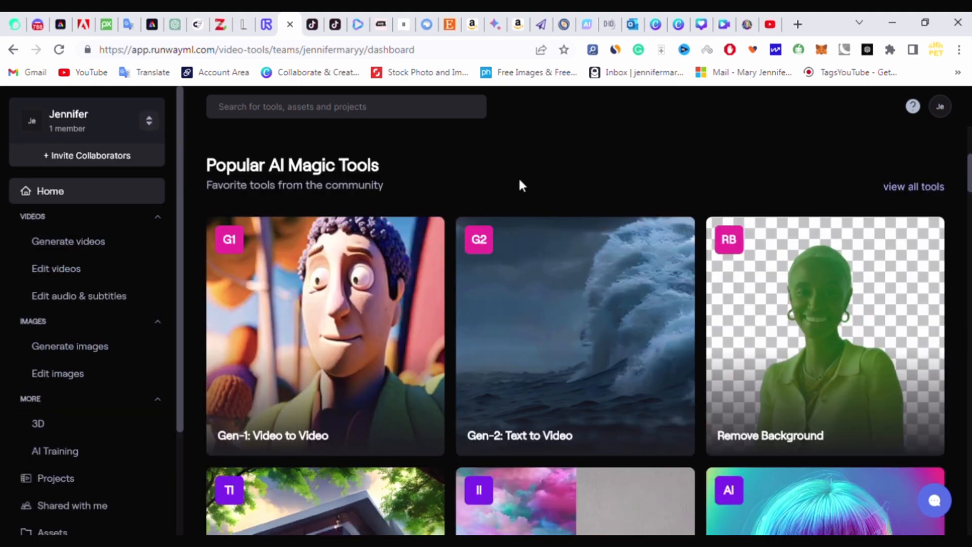
Open the Gen-1: Video to Video tool and review its upload area, style reference options and generation settings
click(306, 389)
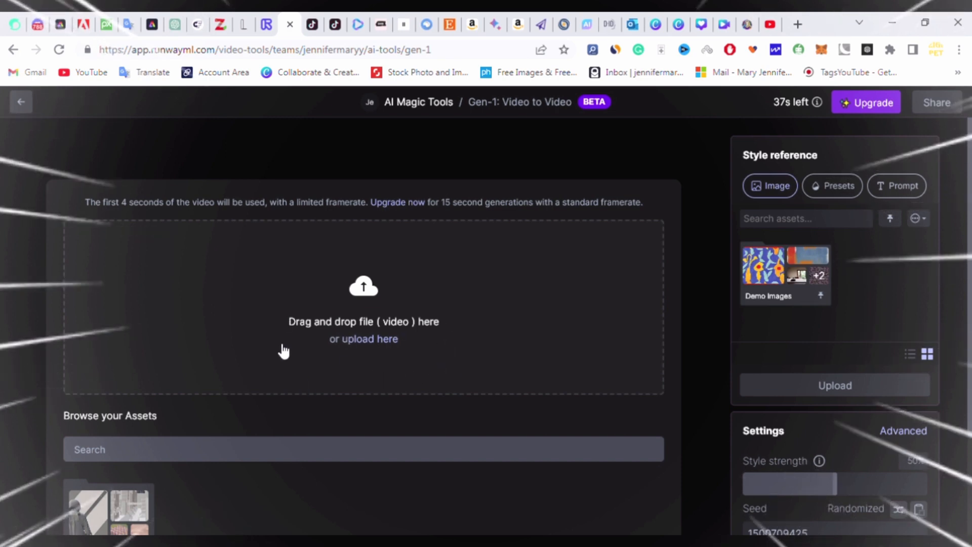
scroll(283, 365, down, 3)
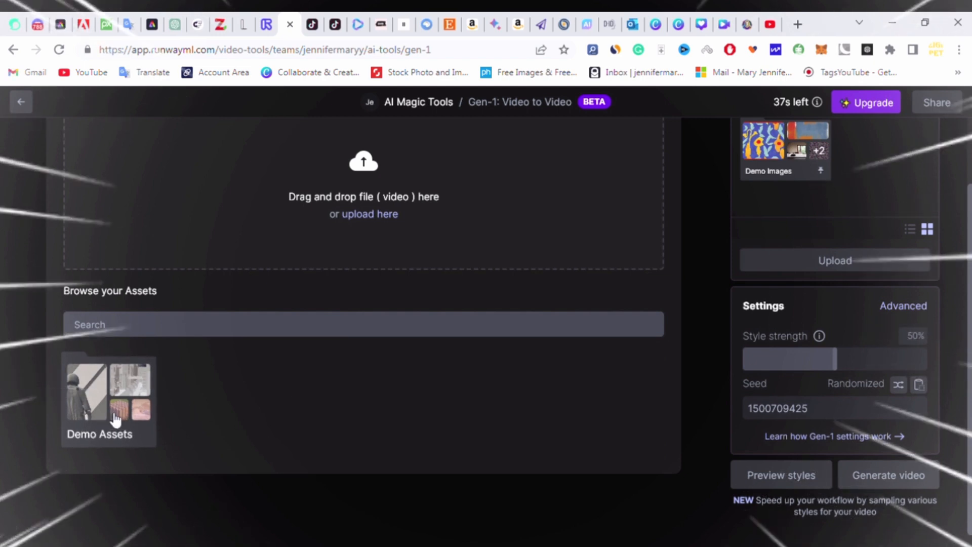
scroll(528, 421, up, 1)
scroll(529, 423, up, 2)
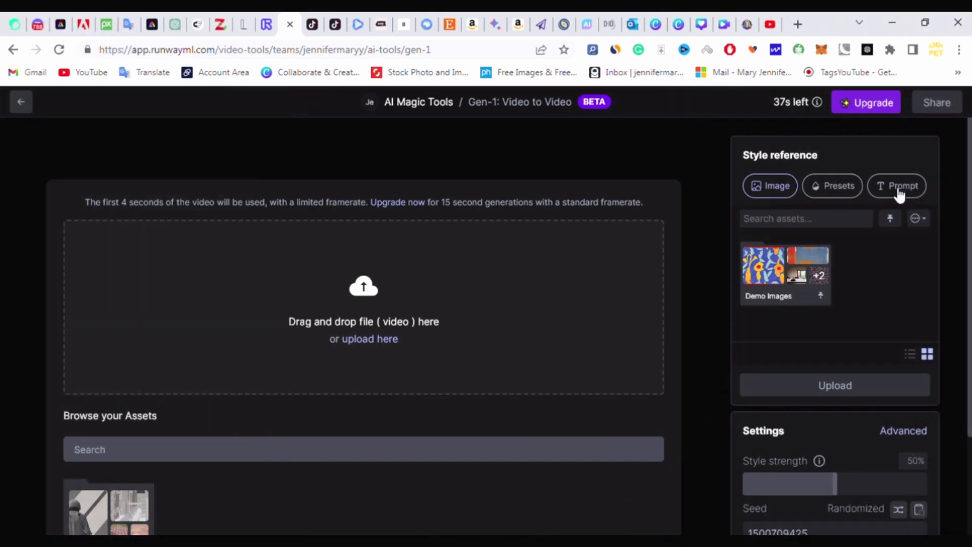
scroll(849, 390, down, 3)
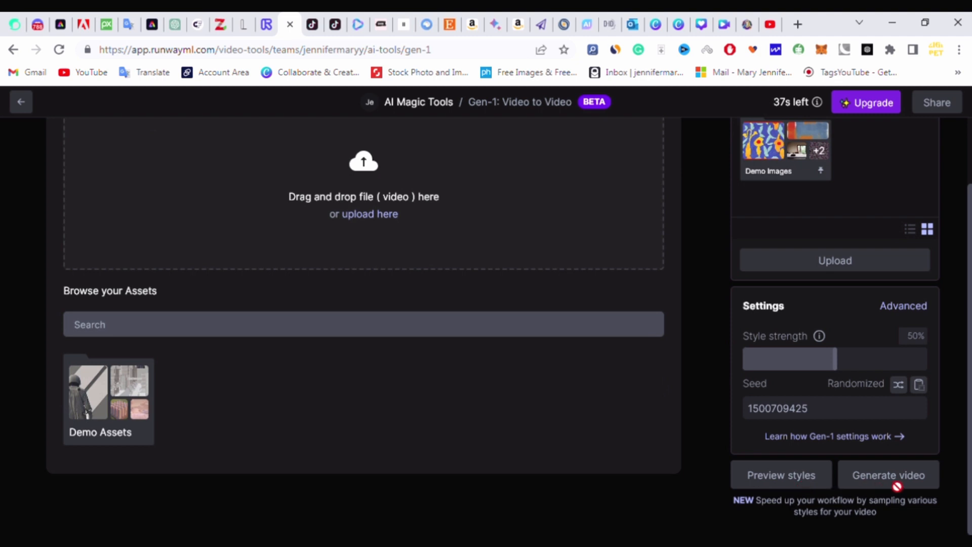
scroll(93, 287, up, 3)
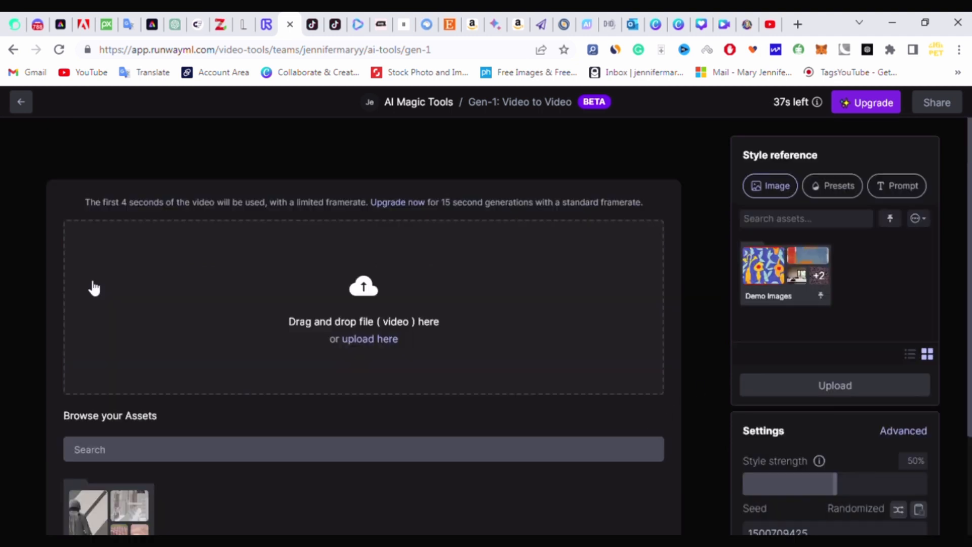
Upload a video of people looking at their phones as the original input and play it
click(379, 347)
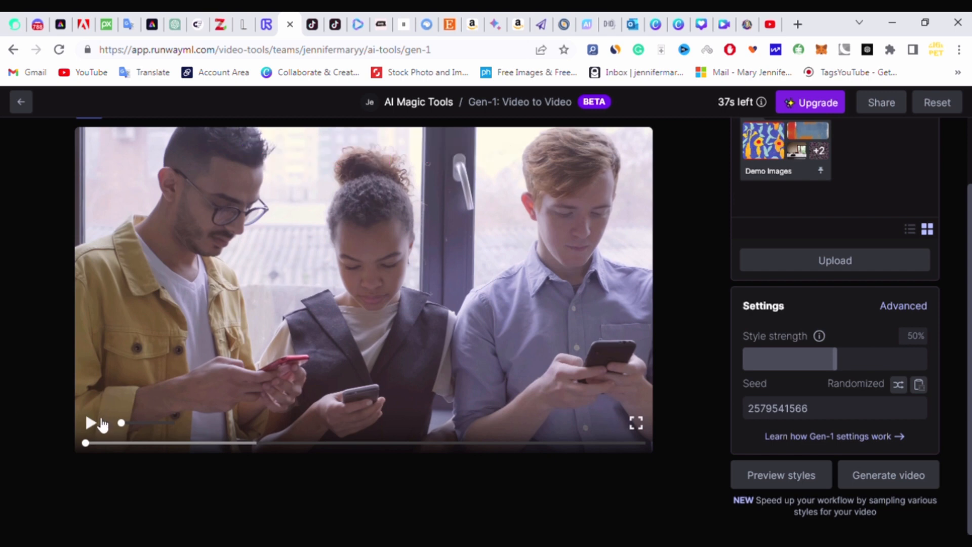
click(101, 423)
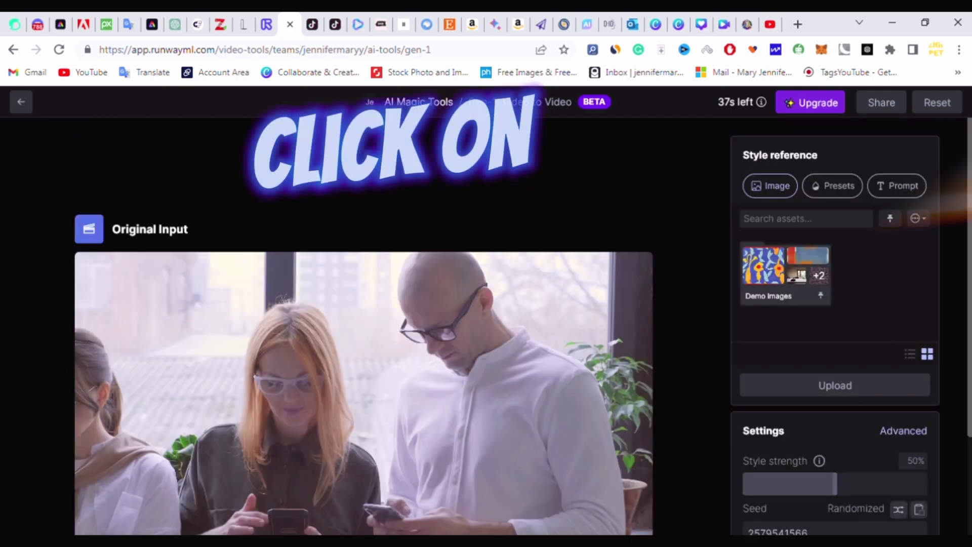
Browse the preset styles and select the Claymation preset as the style reference
click(842, 193)
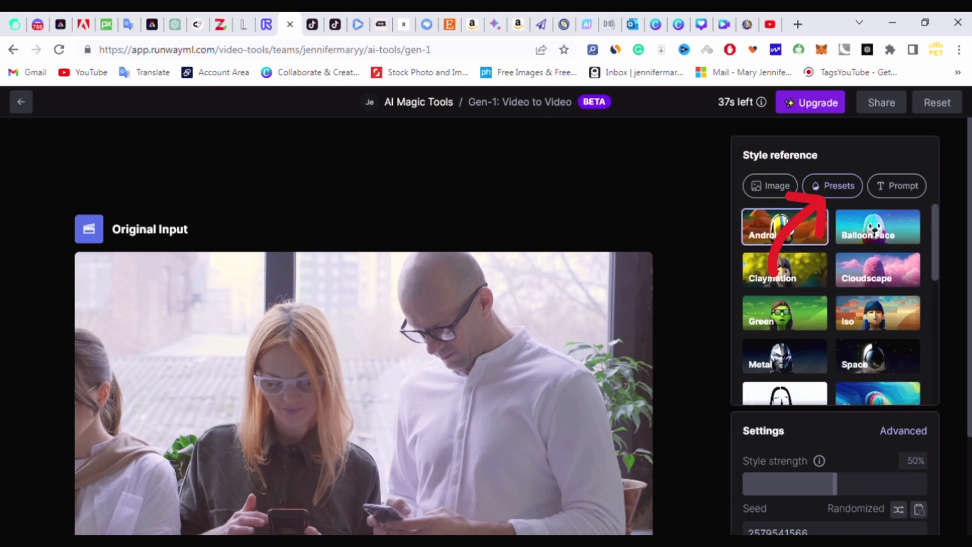
scroll(872, 258, down, 3)
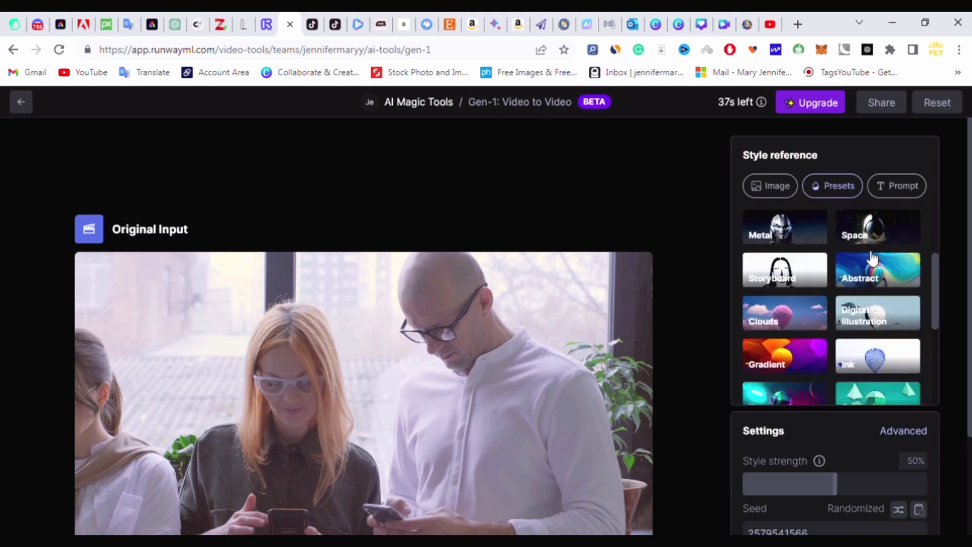
scroll(872, 258, down, 6)
scroll(832, 336, up, 2)
click(777, 259)
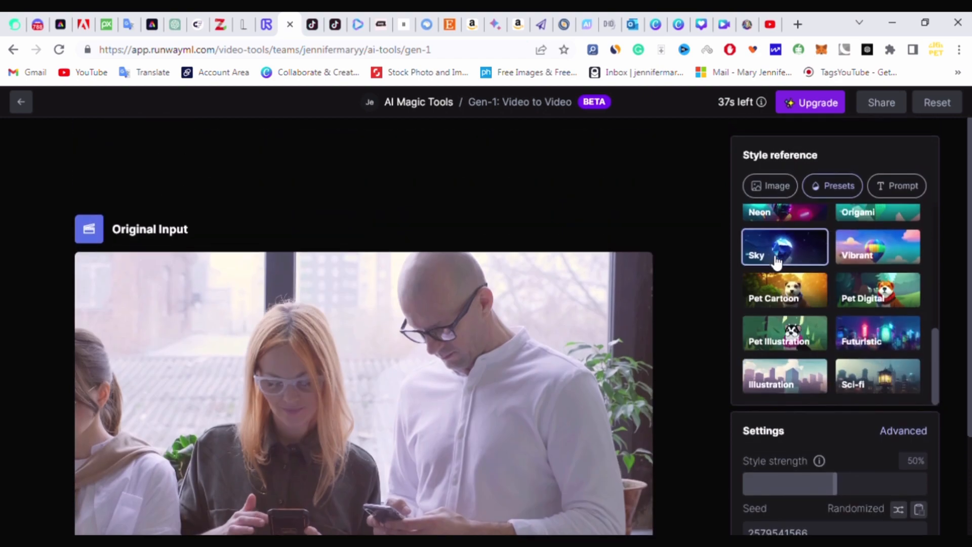
scroll(777, 303, up, 3)
click(889, 272)
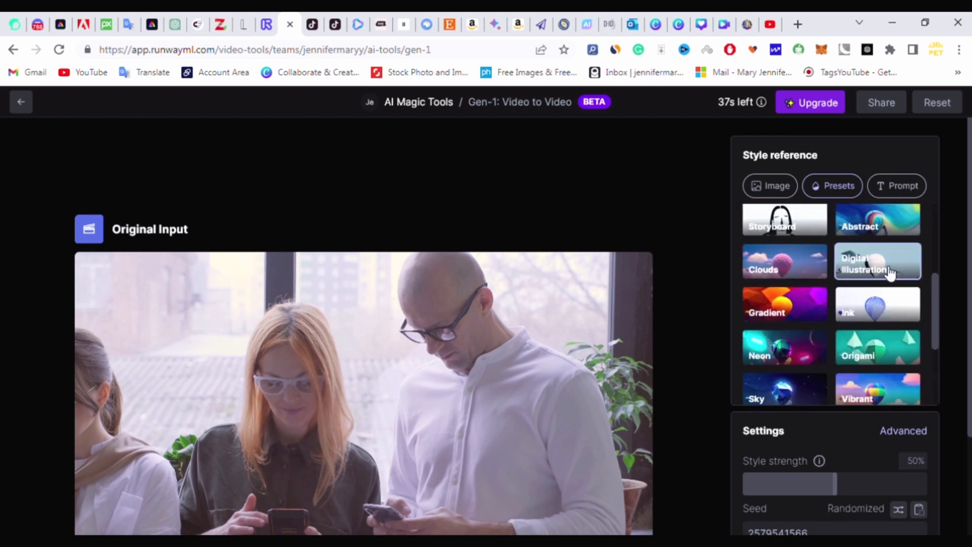
scroll(780, 253, up, 3)
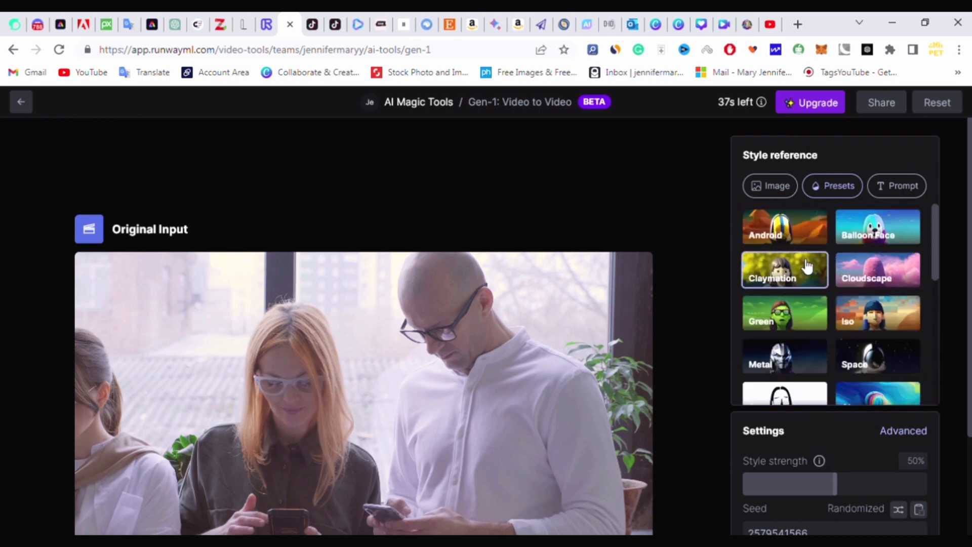
click(806, 266)
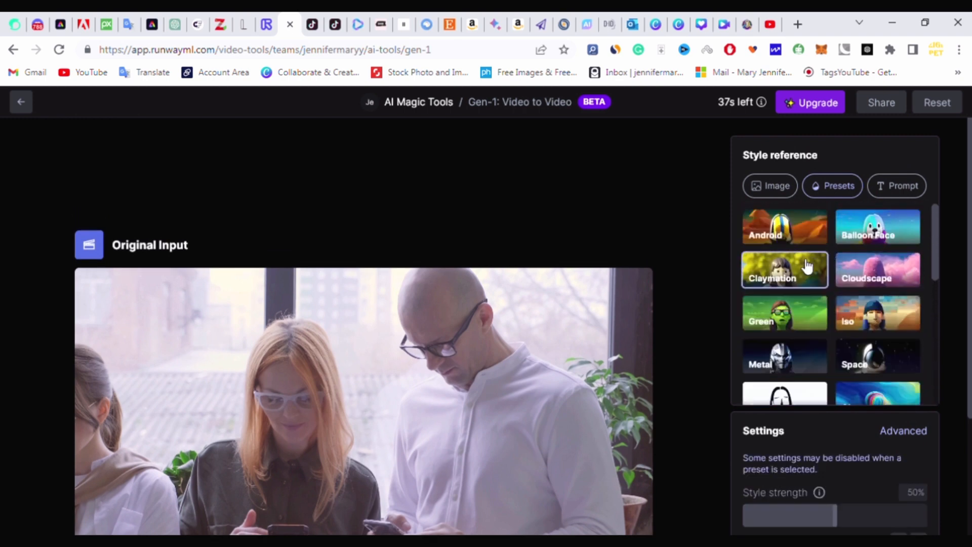
Create style previews with the Claymation preset and start generating the Gen-1 video
scroll(737, 476, down, 3)
click(802, 481)
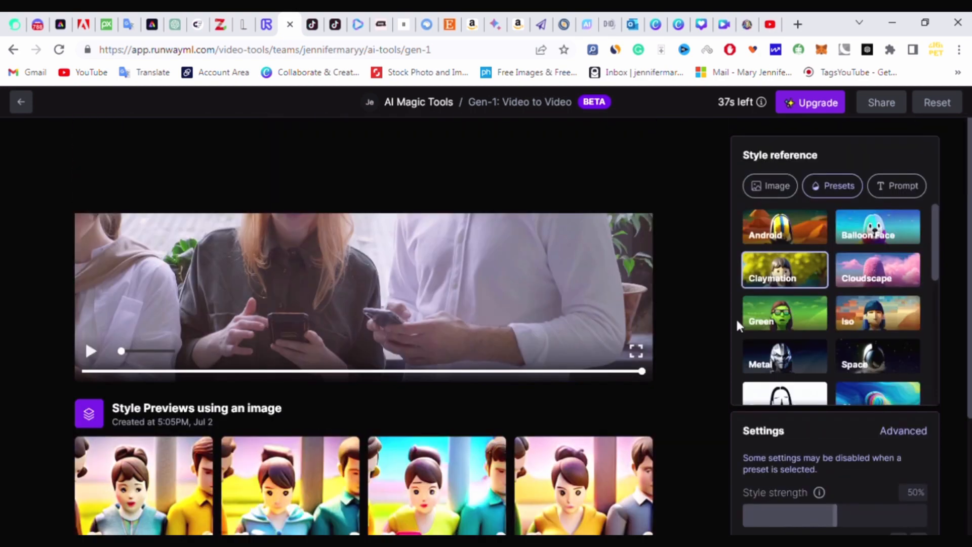
scroll(793, 277, down, 3)
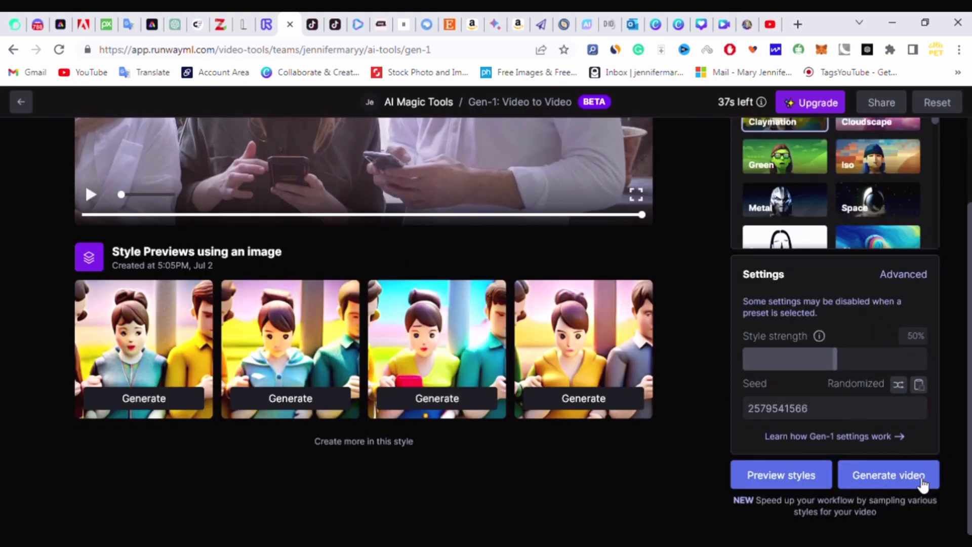
click(885, 478)
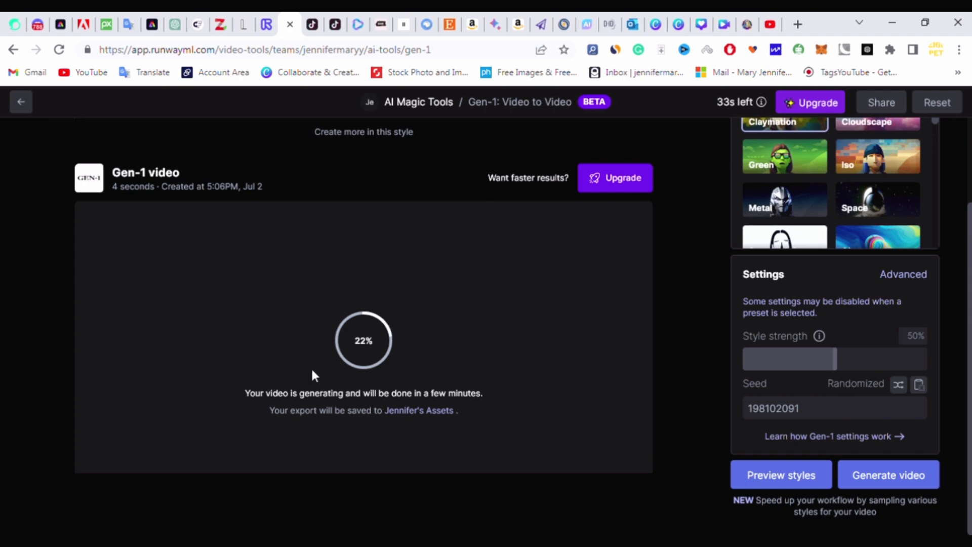
Look through the style presets down to the Illustration and Sci-fi options while the Claymation video is generating
scroll(311, 367, up, 3)
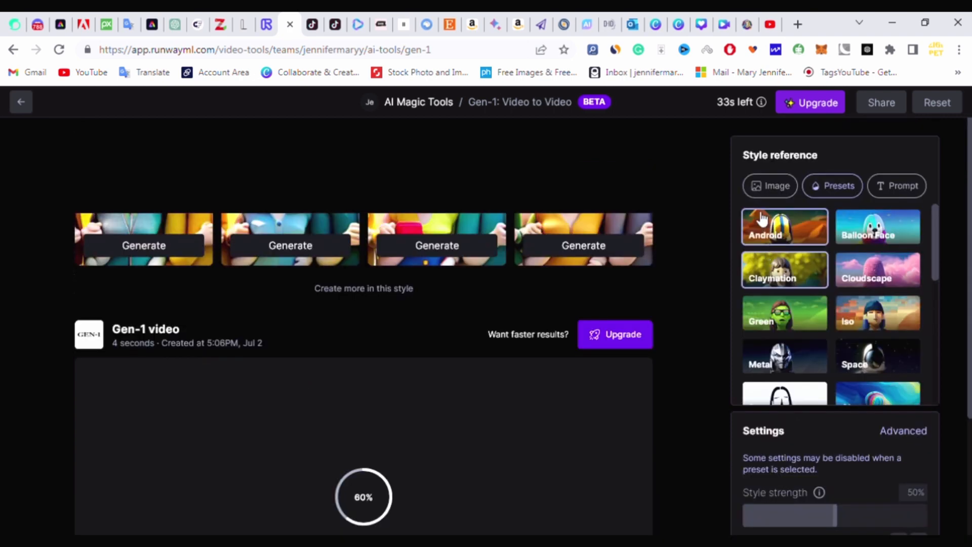
scroll(893, 243, down, 5)
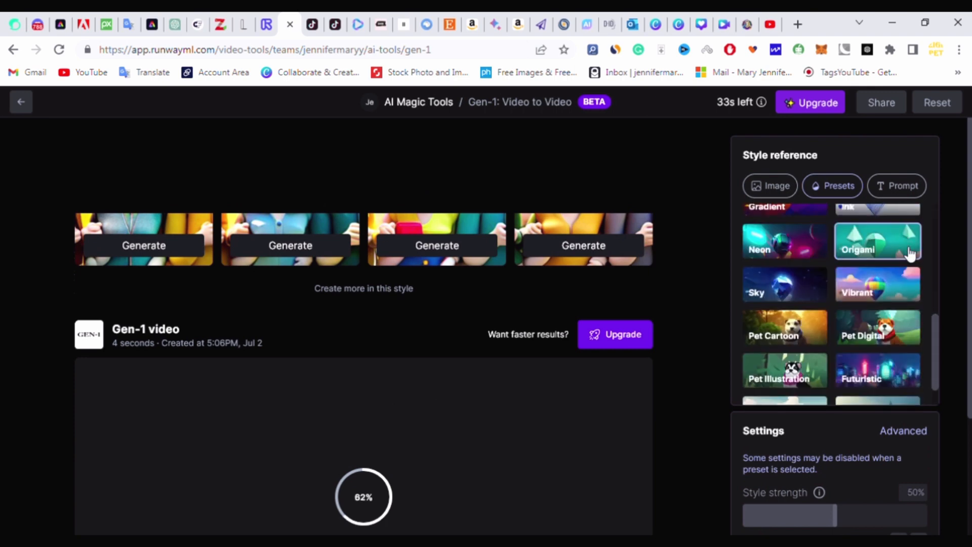
scroll(910, 254, down, 1)
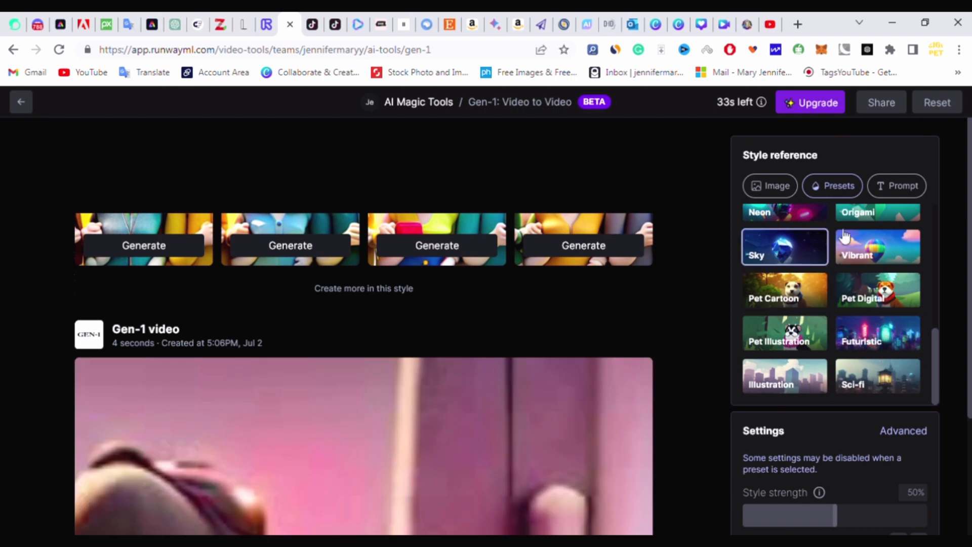
Play the generated Claymation version of the clip of people looking at their phones
scroll(879, 311, down, 3)
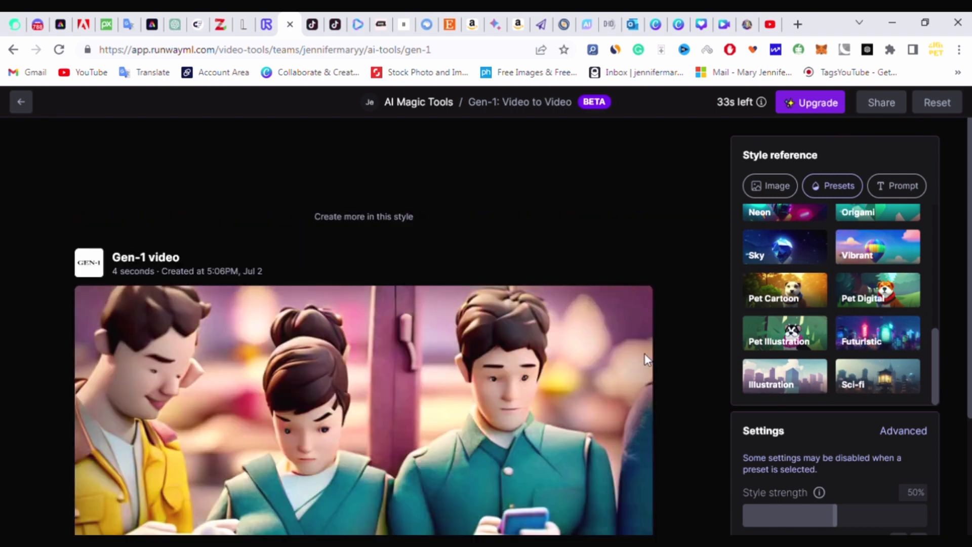
scroll(651, 360, up, 3)
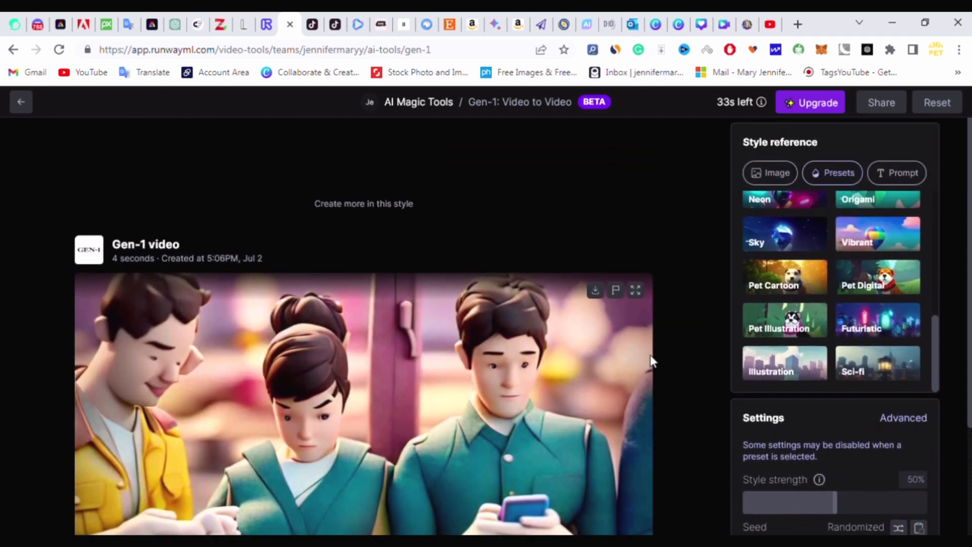
scroll(593, 362, down, 3)
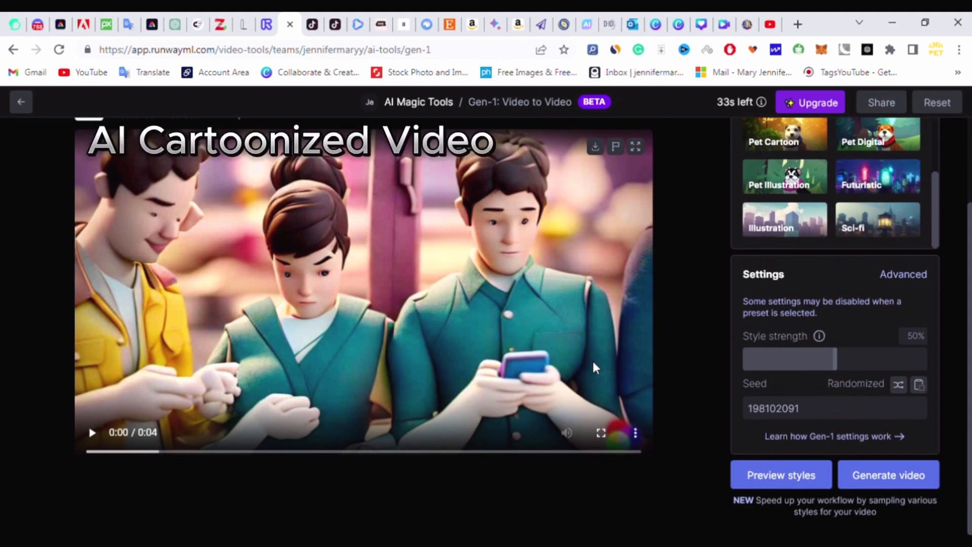
click(93, 432)
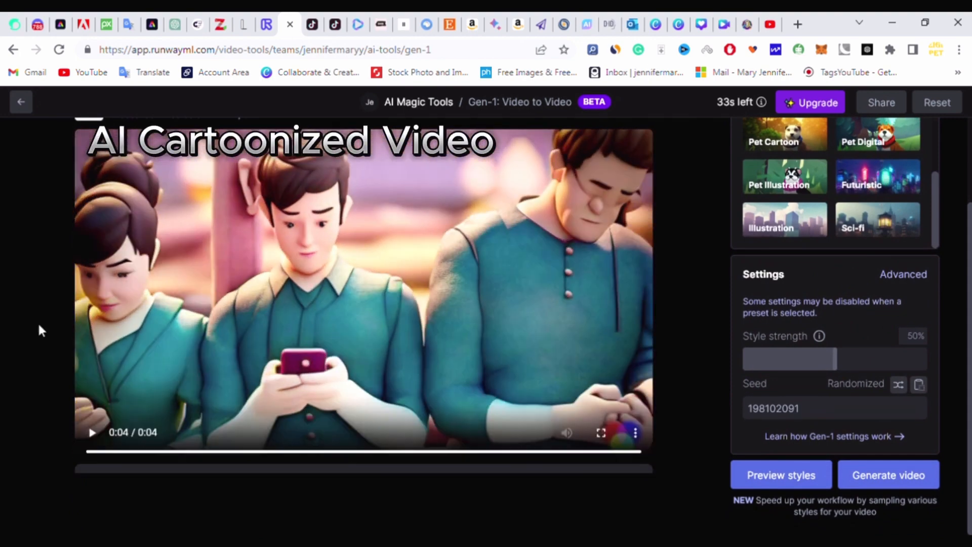
Download the generated Claymation Gen-1 video
scroll(537, 425, up, 3)
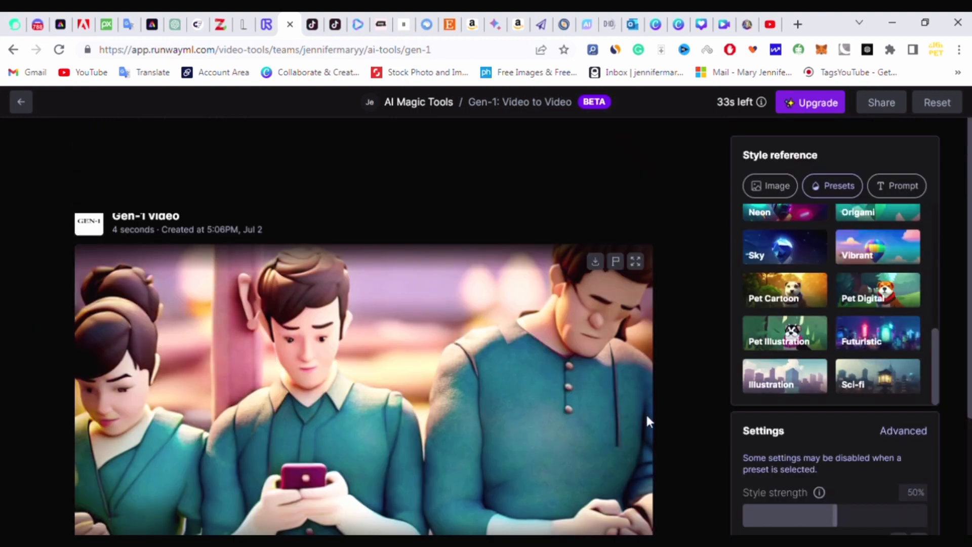
scroll(570, 412, up, 5)
scroll(517, 464, down, 5)
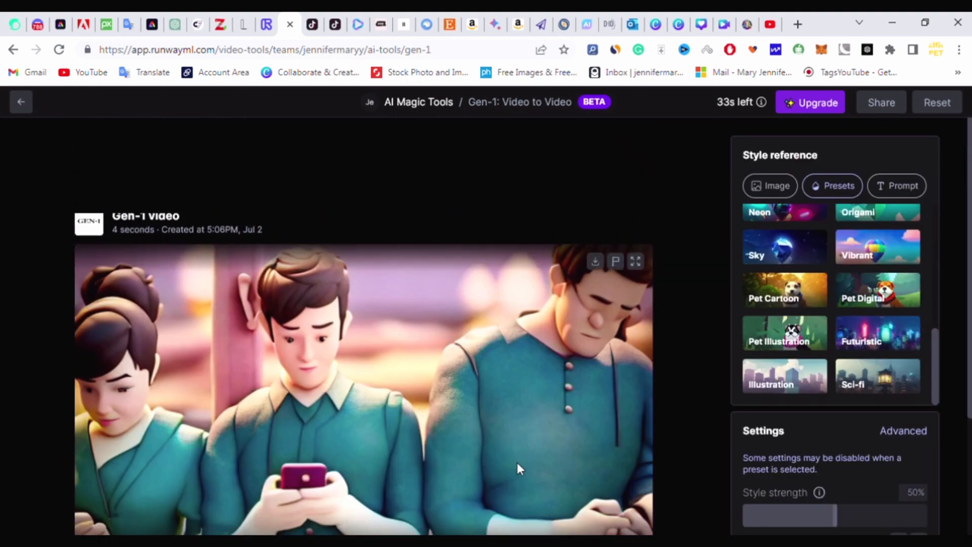
click(596, 261)
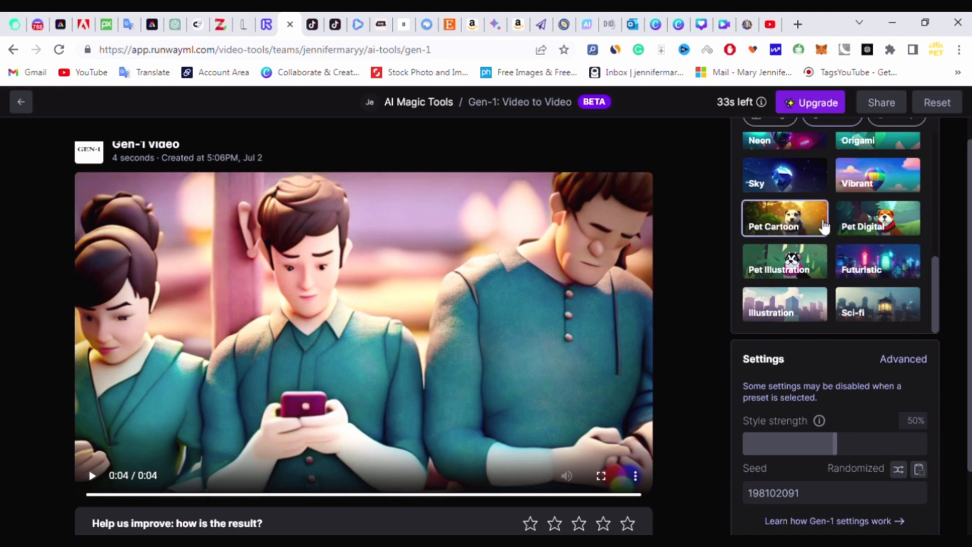
Generate another Gen-1 video of the clip with the Pet Cartoon preset and play the result
scroll(701, 473, down, 2)
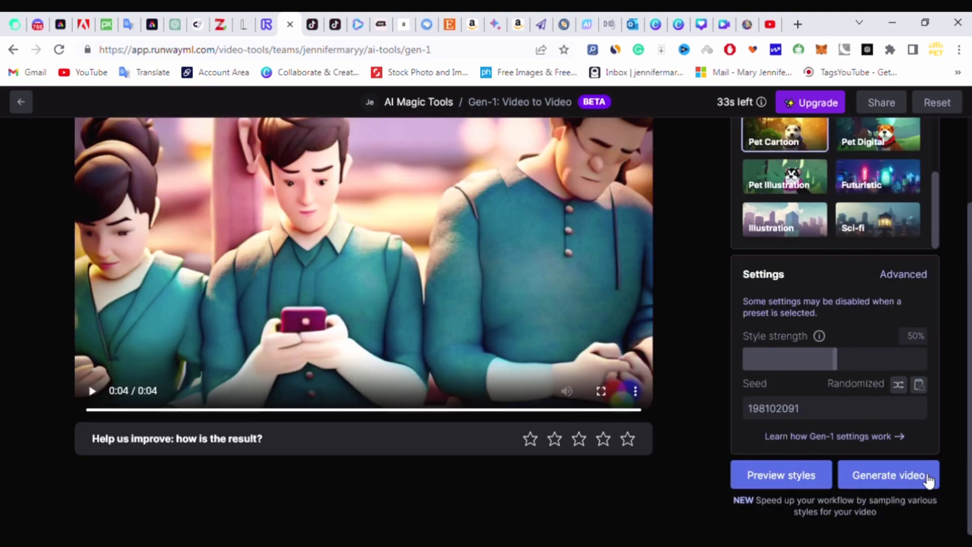
click(895, 482)
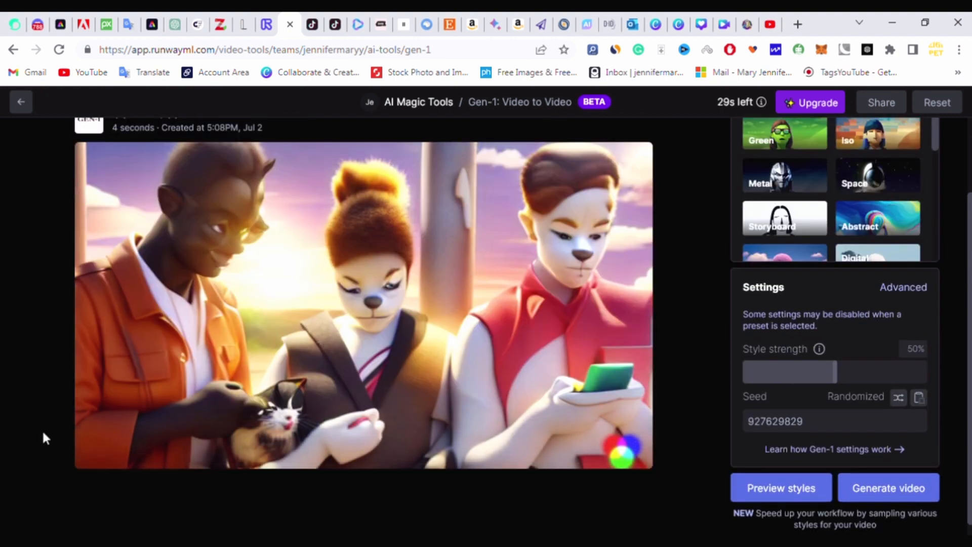
click(185, 414)
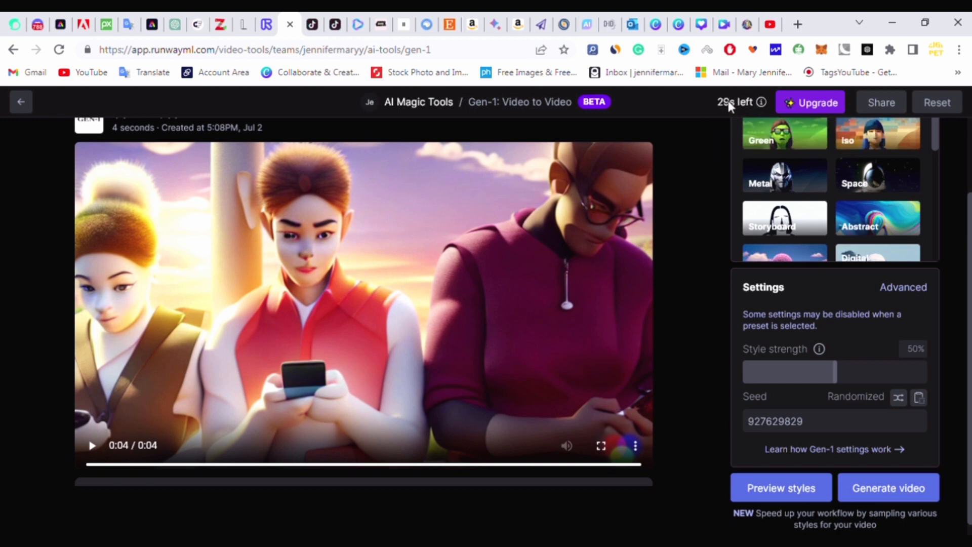
mouse_move(727, 101)
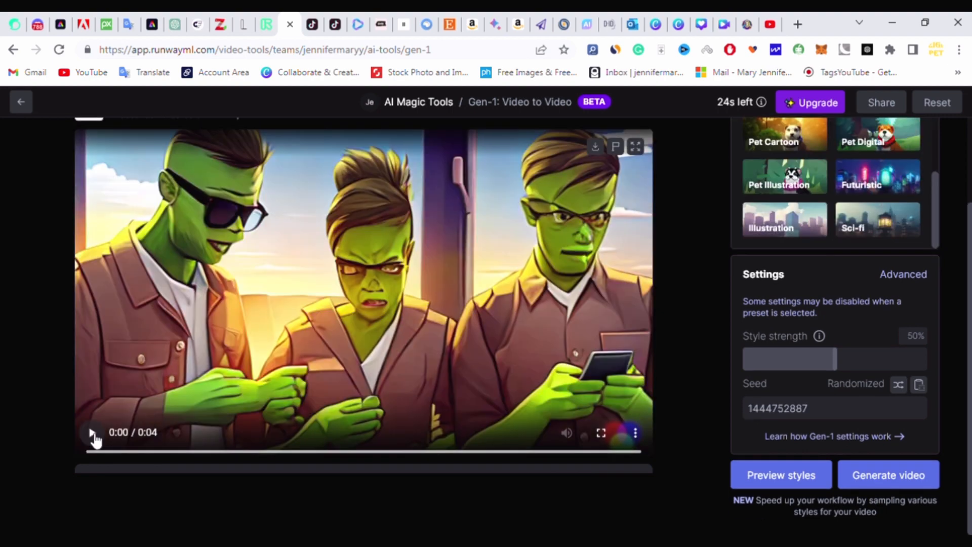
Play the green-skinned, Claymation and Pet Cartoon versions of the clip for comparison, and look through the style presets again
click(94, 435)
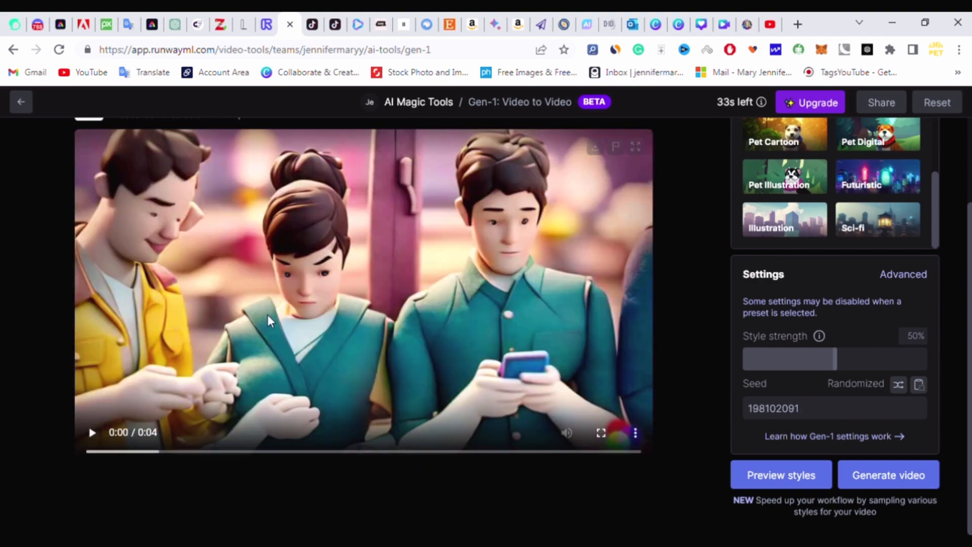
click(94, 434)
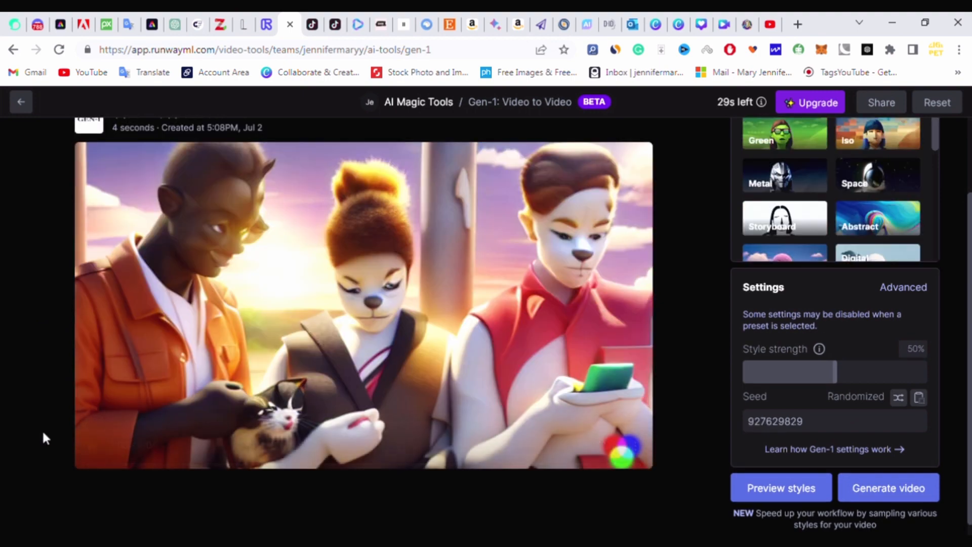
click(184, 411)
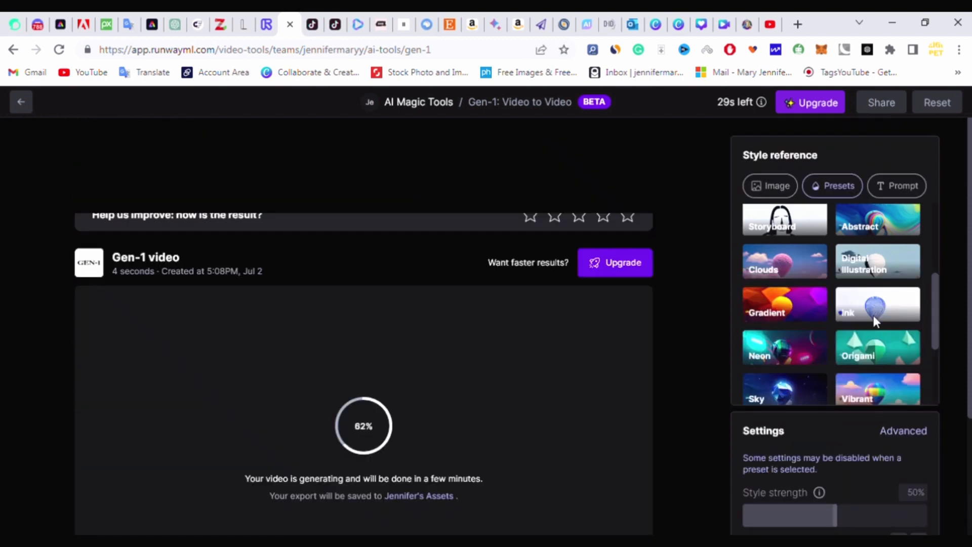
scroll(874, 319, up, 3)
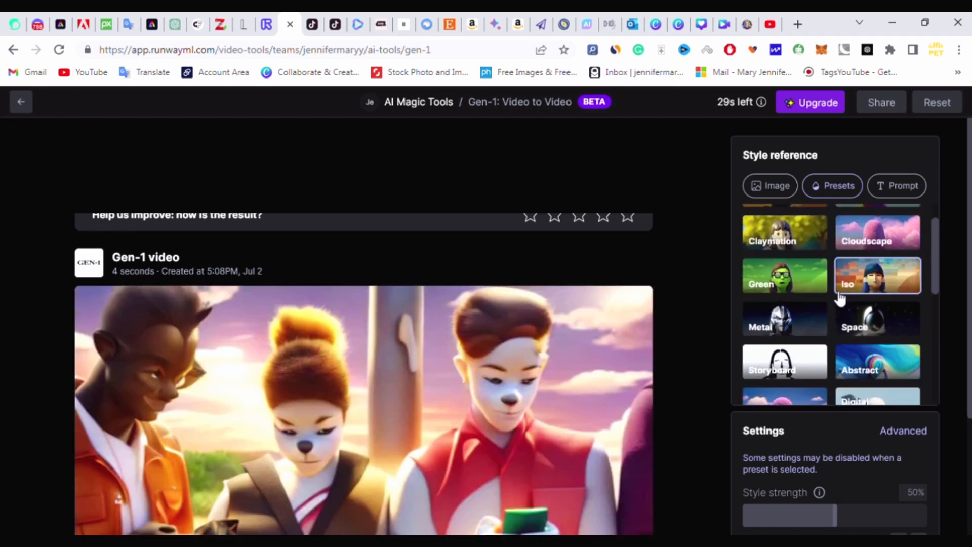
scroll(499, 363, down, 3)
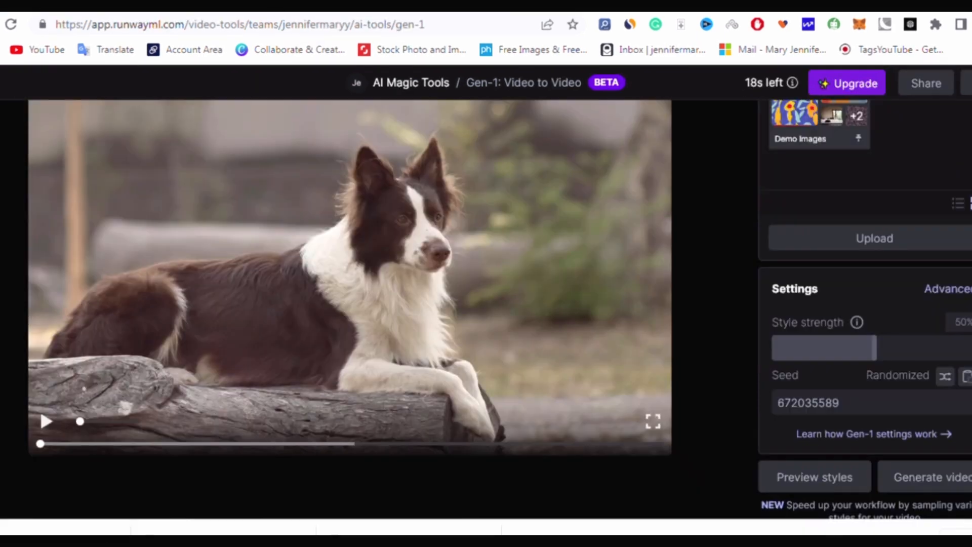
Browse the preset styles available for the original input video of the dog on a log
scroll(885, 183, up, 3)
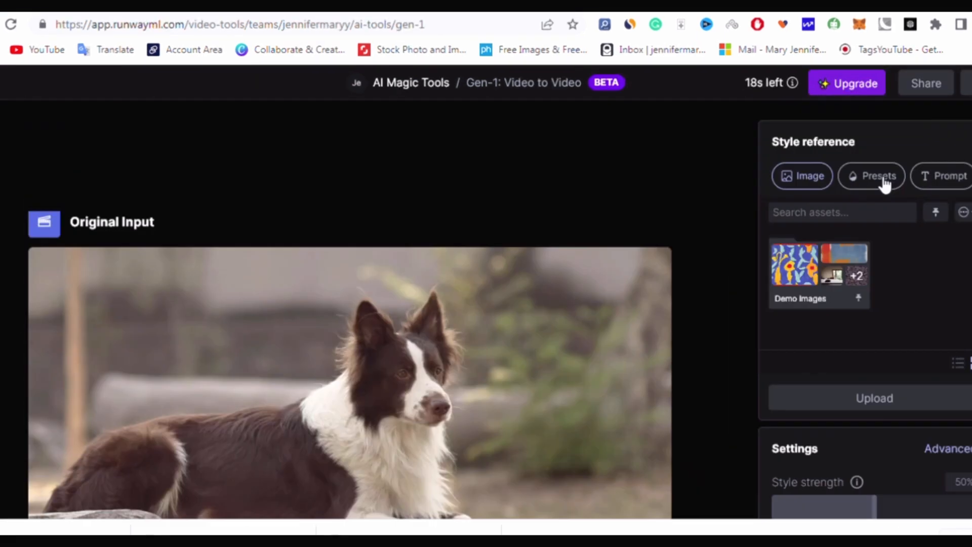
click(881, 177)
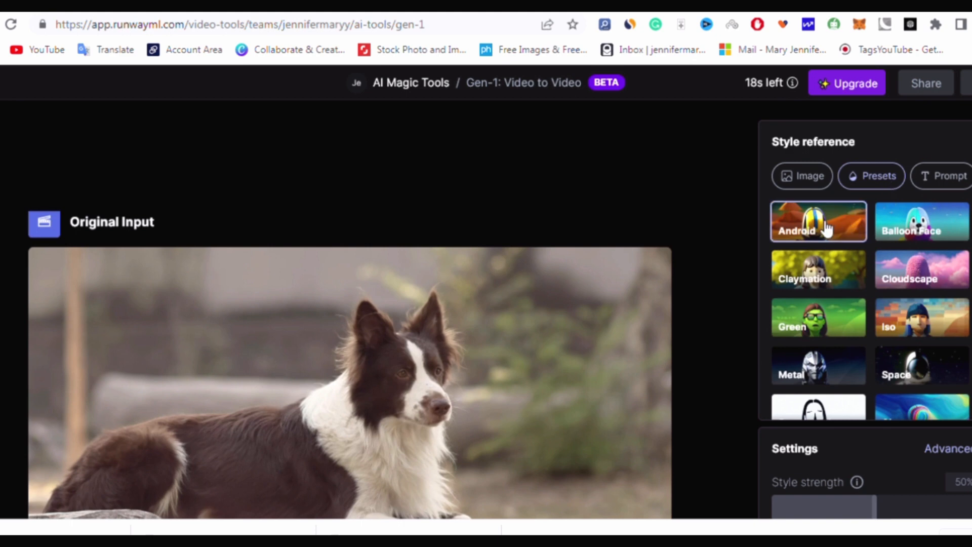
scroll(827, 272, down, 1)
scroll(827, 272, down, 7)
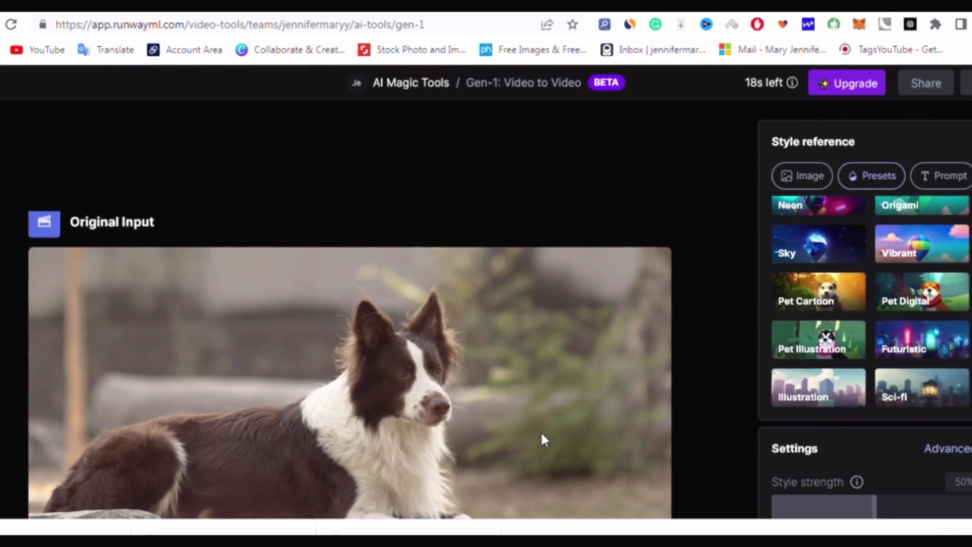
Switch the dog video's style reference to an image and select the tiger picture from the assets
click(802, 176)
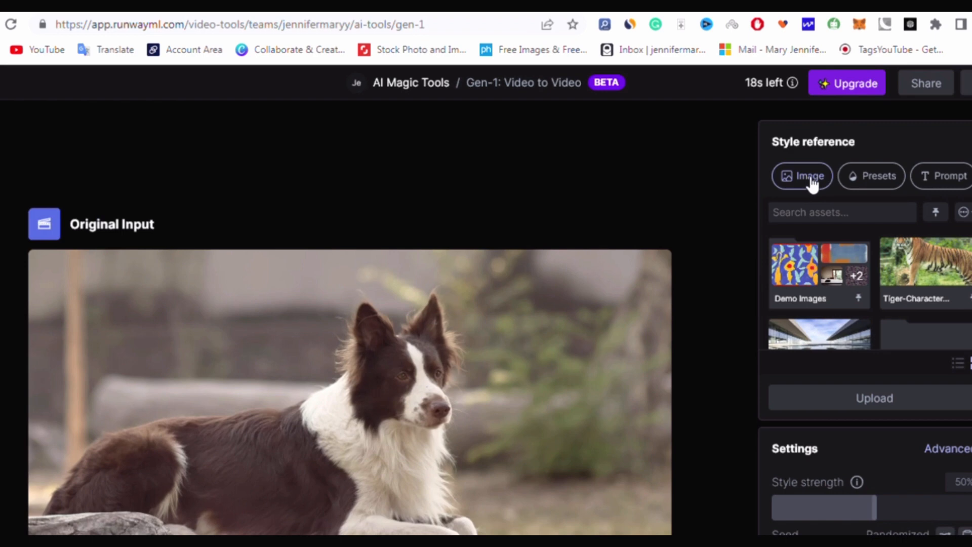
click(931, 271)
scroll(679, 405, down, 2)
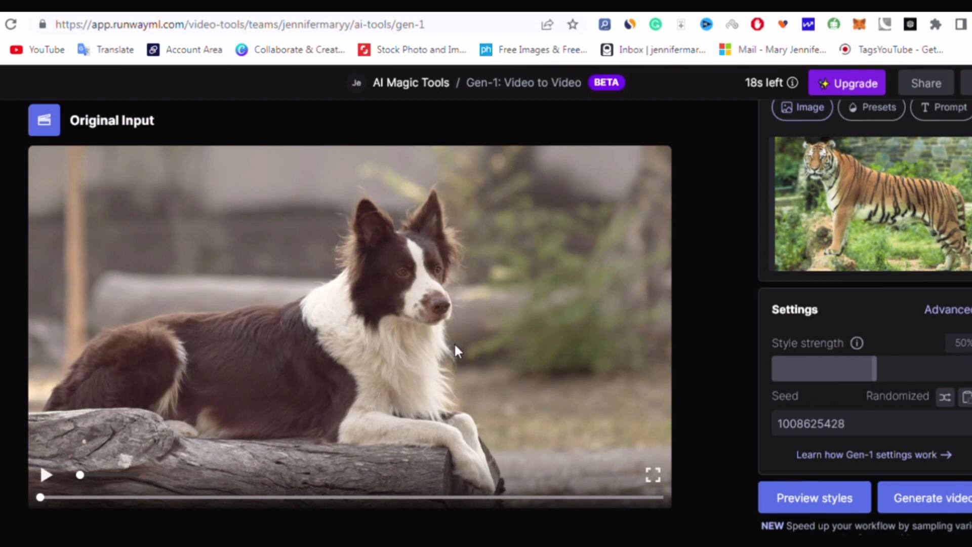
mouse_move(882, 215)
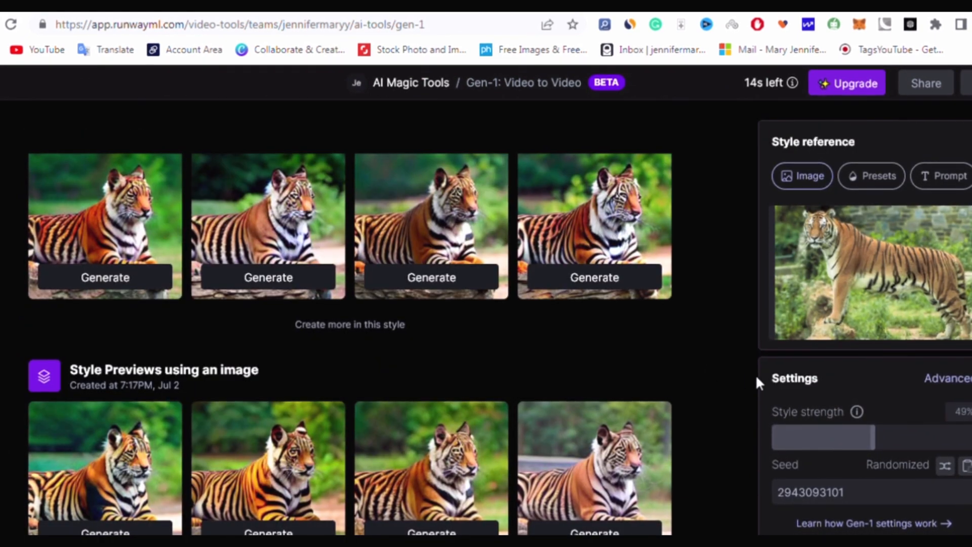
Review the tiger style previews and compare the original dog video with its generated tiger version
scroll(765, 362, down, 2)
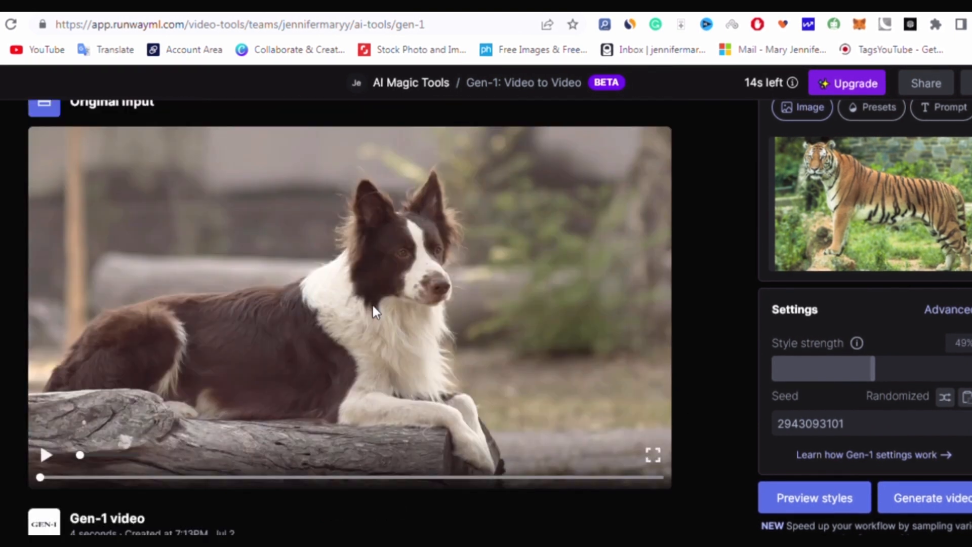
scroll(387, 306, down, 3)
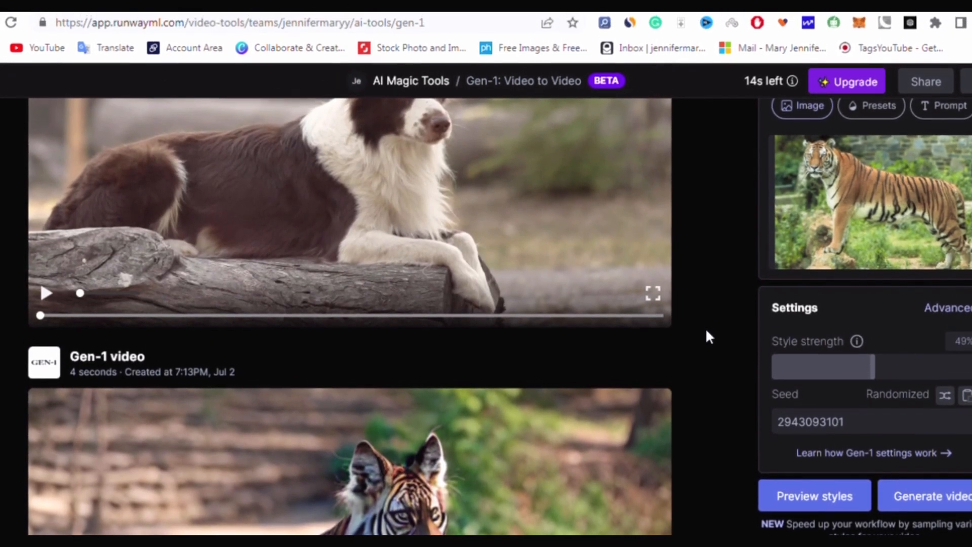
scroll(587, 405, down, 3)
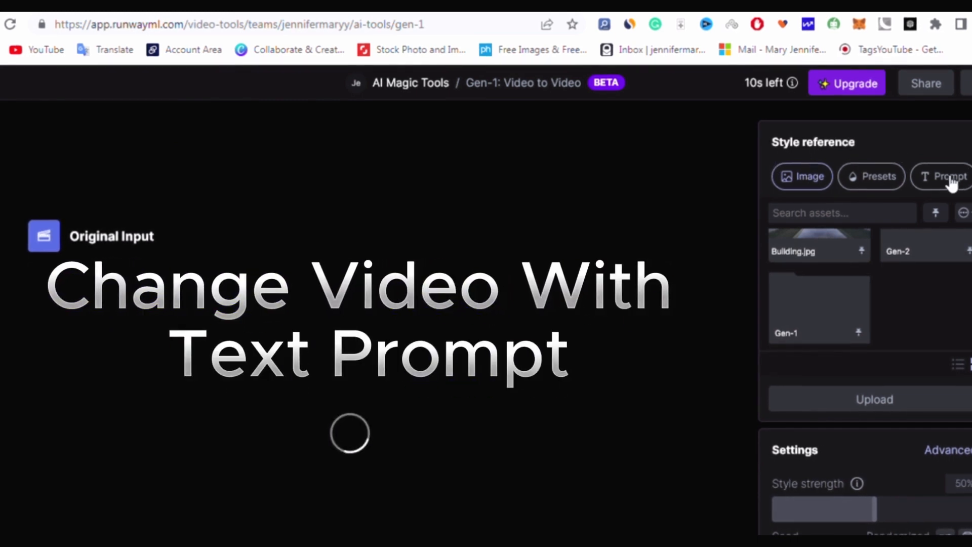
Set the style reference to the text prompt "Change the clothes of people with fancy suits and replace the snacks with fruits."
click(949, 181)
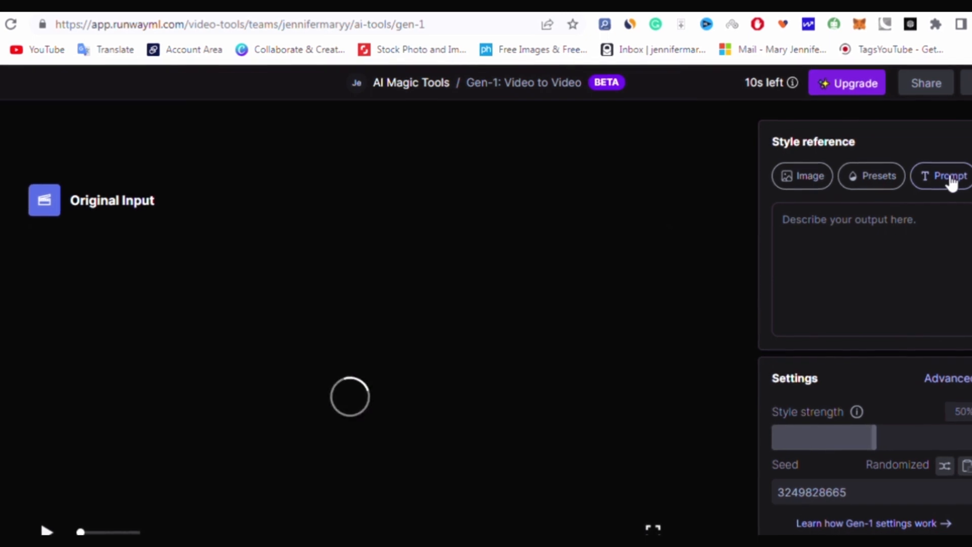
scroll(202, 441, down, 1)
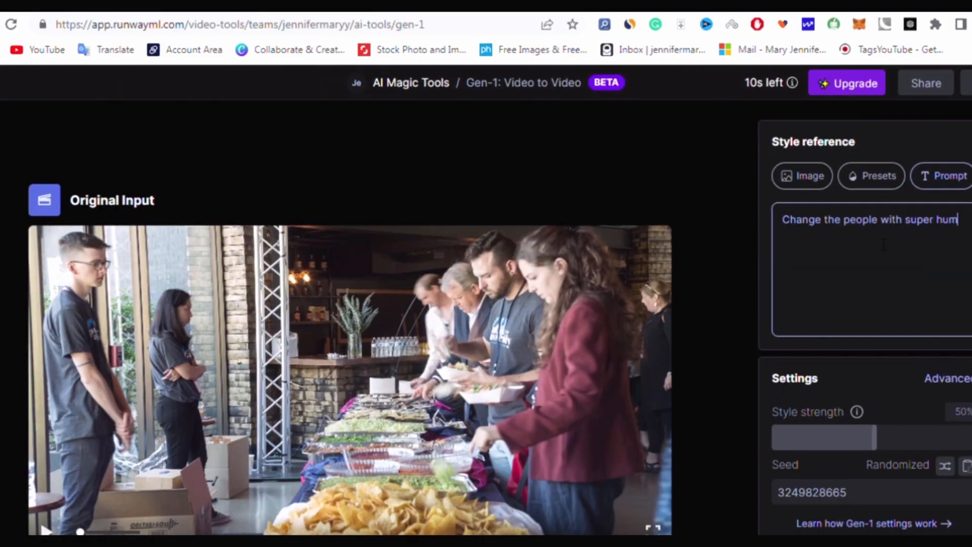
text(an and replace the snacks with fruits.)
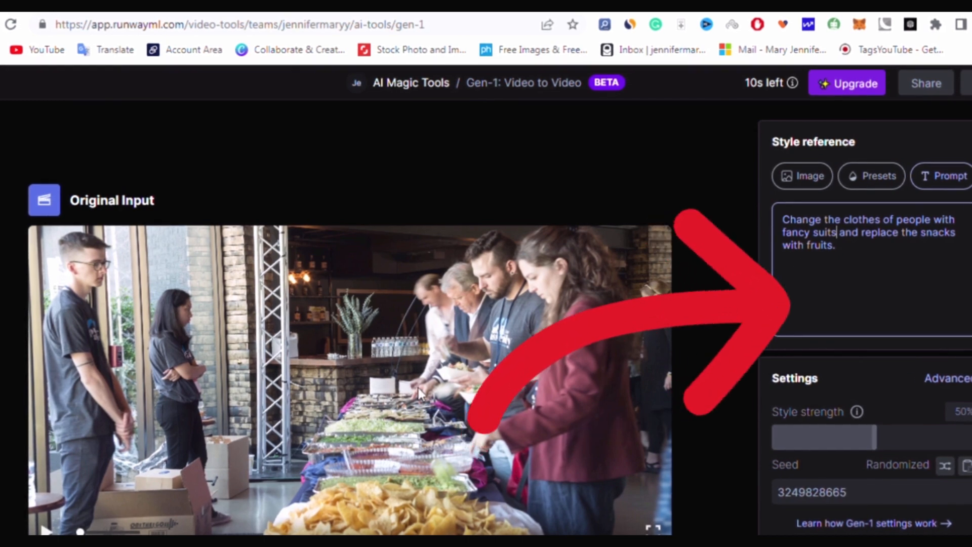
Generate the Gen-1 video of the buffet scene from the text prompt and view the result below the original input
scroll(716, 351, down, 1)
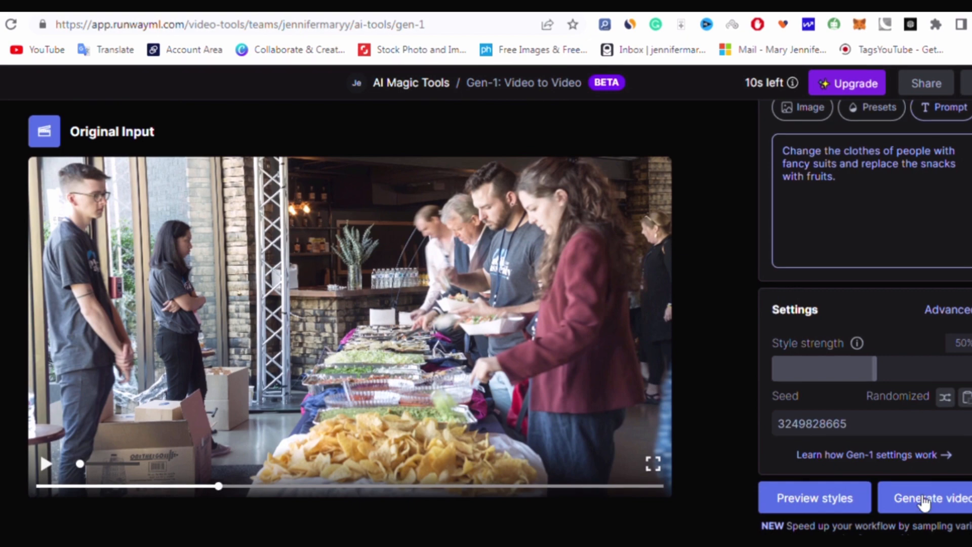
click(922, 501)
scroll(745, 258, down, 5)
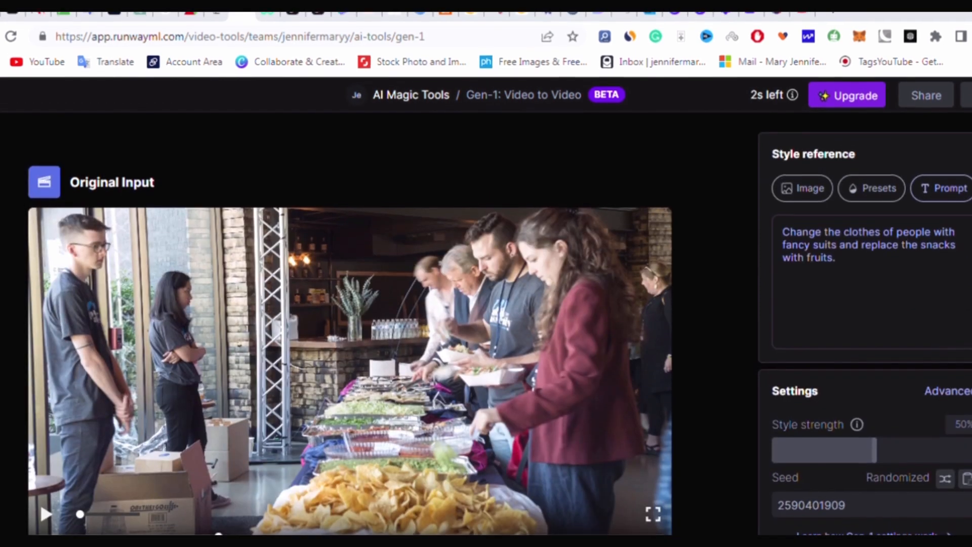
scroll(141, 346, down, 5)
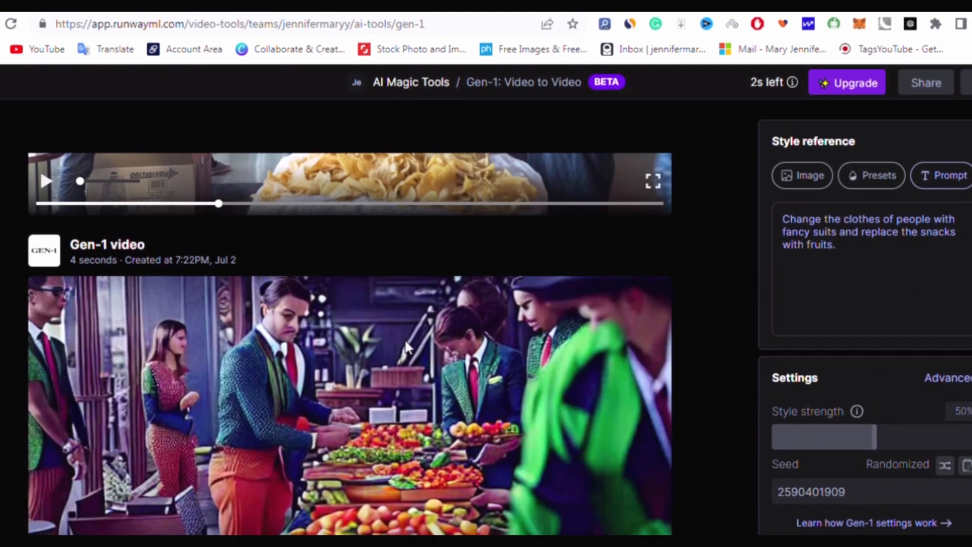
scroll(399, 314, down, 2)
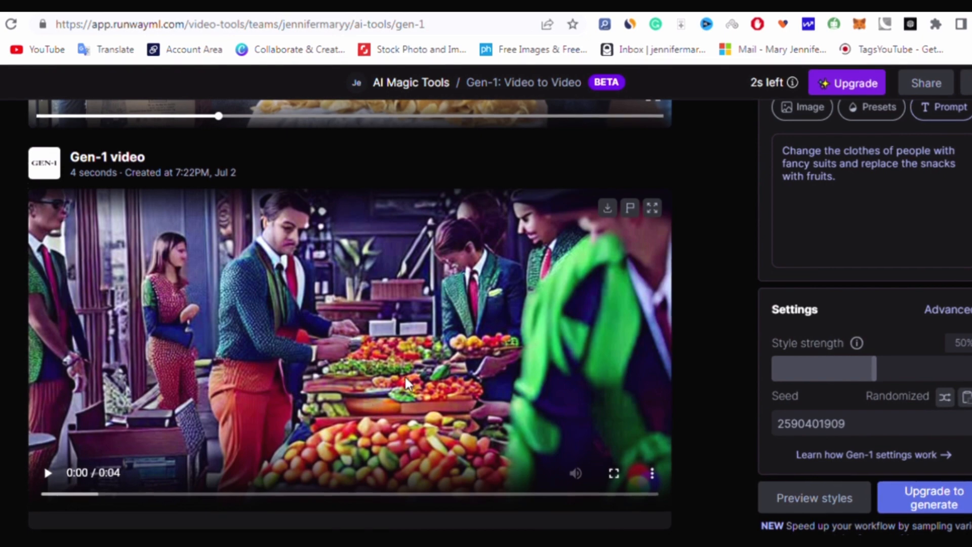
Play the fancy-suits buffet video and compare the original buffet clip with its generated Claymation version
click(99, 474)
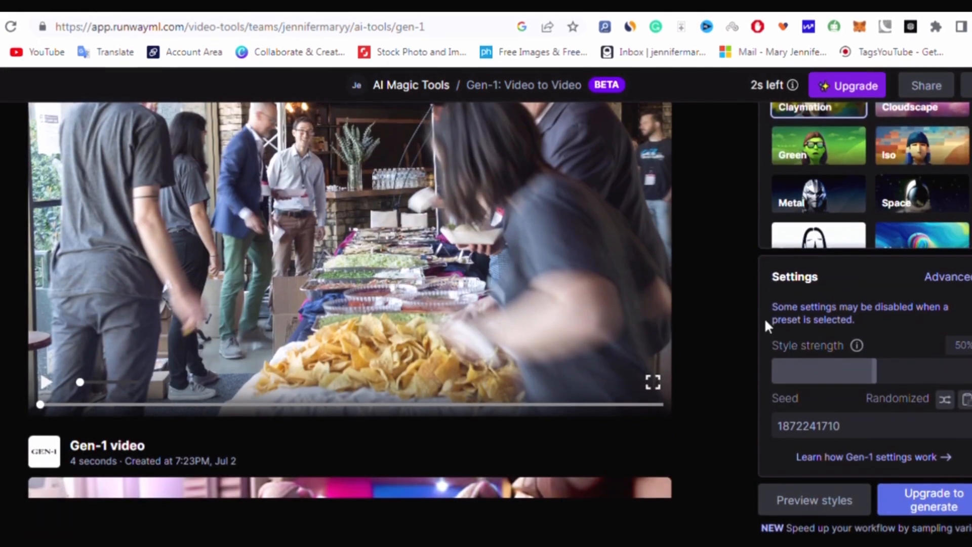
scroll(764, 317, up, 3)
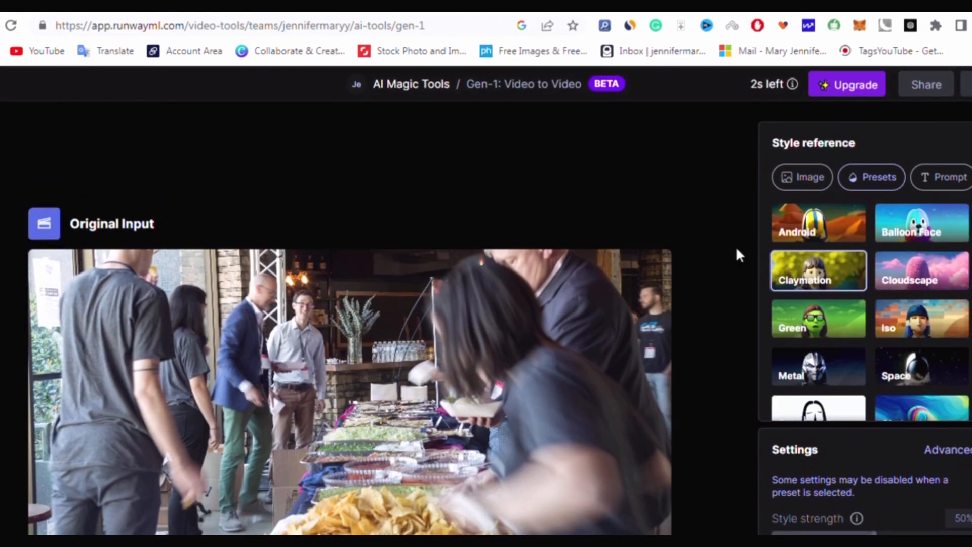
scroll(324, 384, down, 5)
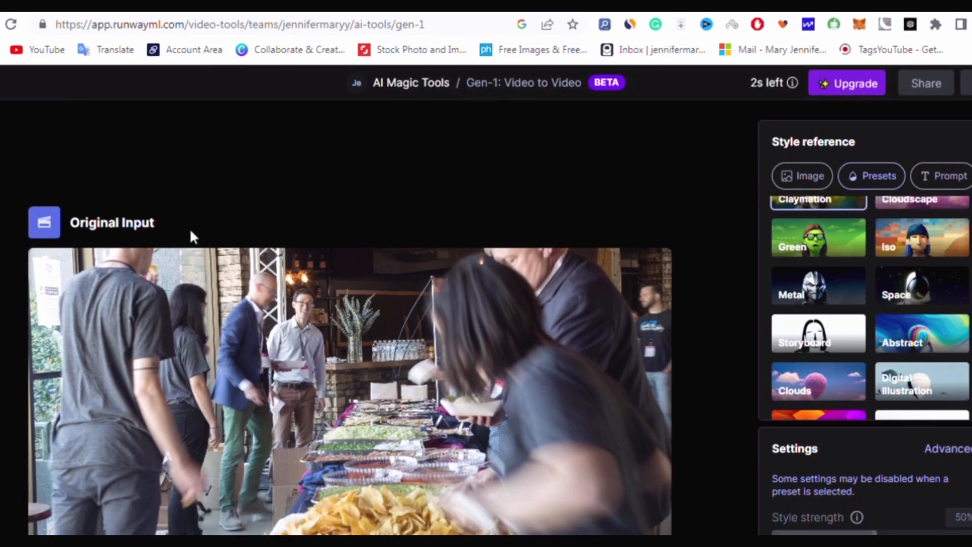
scroll(287, 357, down, 10)
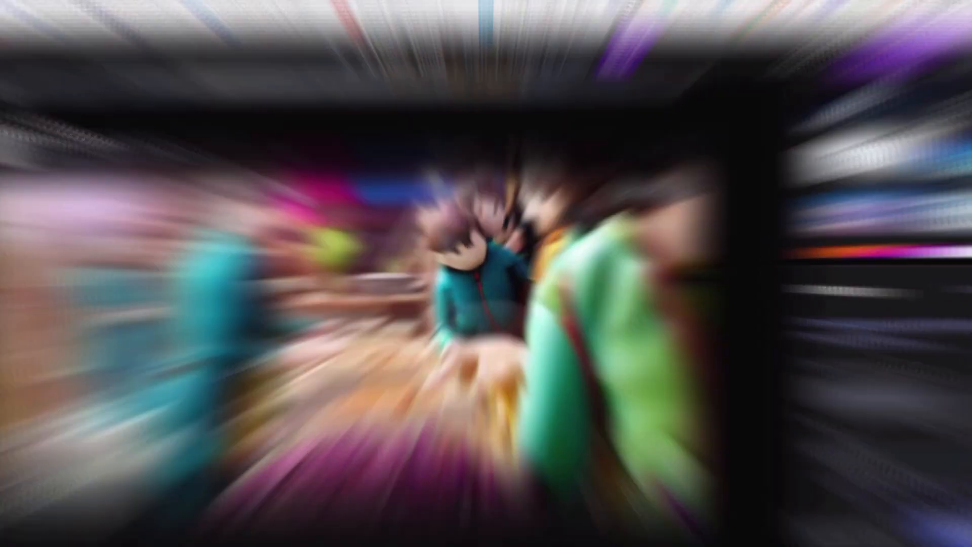
click(55, 436)
scroll(349, 324, up, 2)
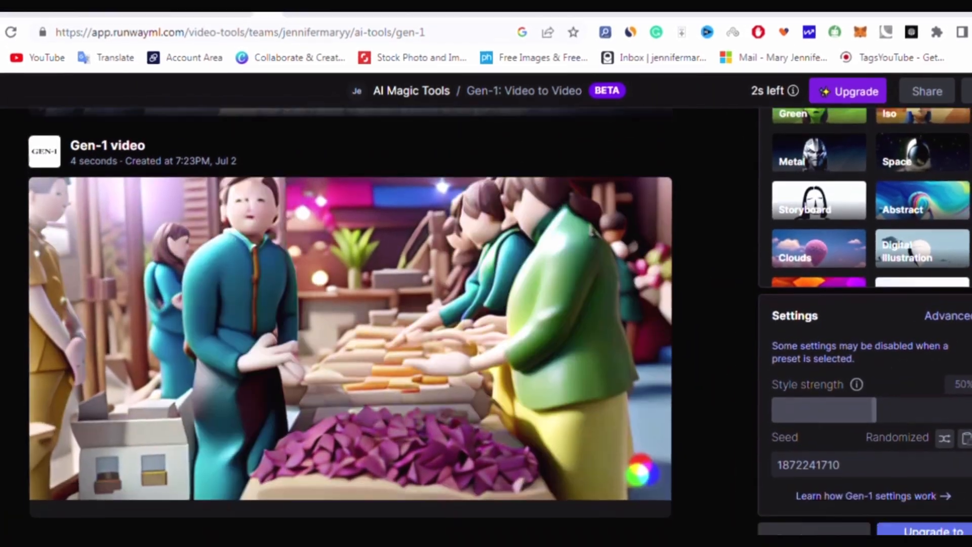
scroll(349, 324, up, 1)
scroll(349, 324, down, 2)
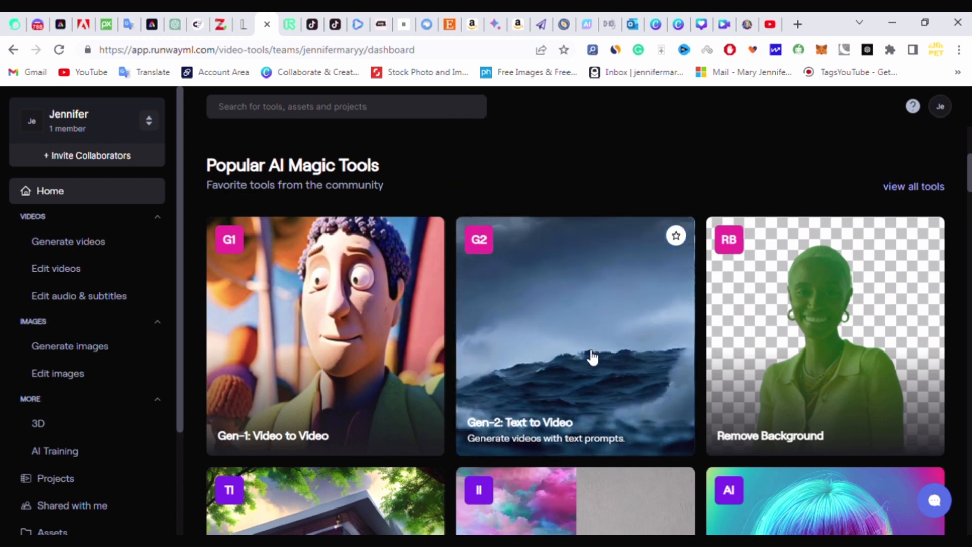
Generate a Gen-2 video from "once upon a time a young boy who lived in a hilly town area loved to help others and solve their problems"
click(592, 357)
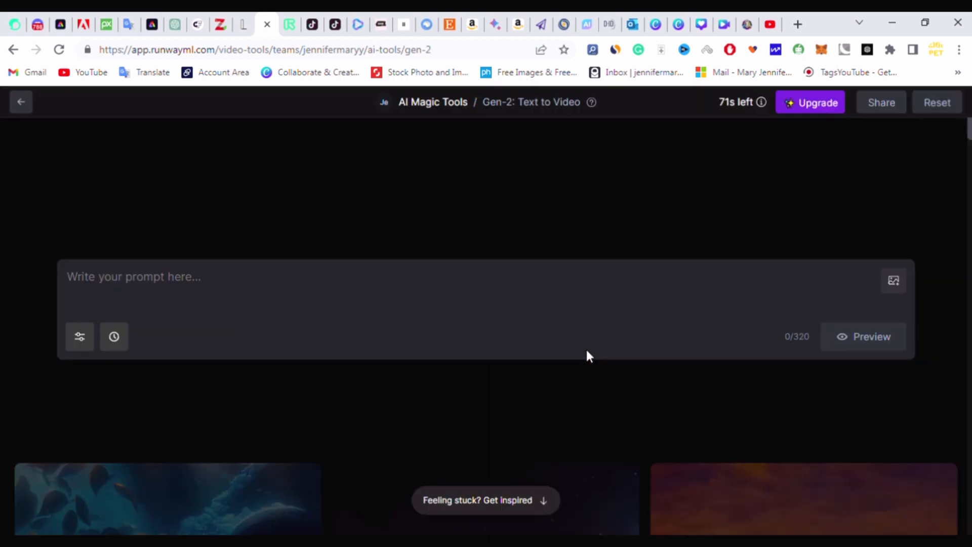
click(191, 289)
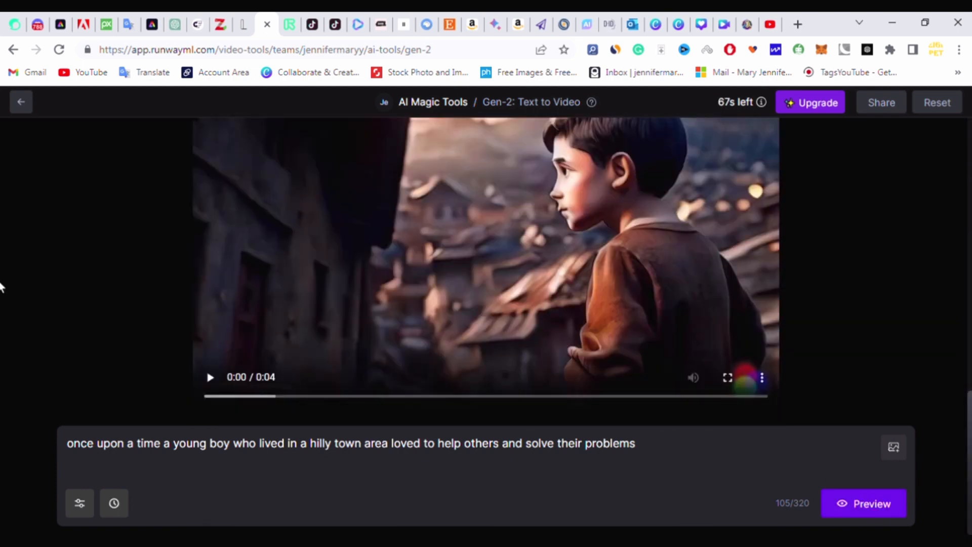
Review the Gen-2 preview images of the boy and the video generated from the prompt
scroll(0, 288, up, 5)
scroll(0, 288, up, 5)
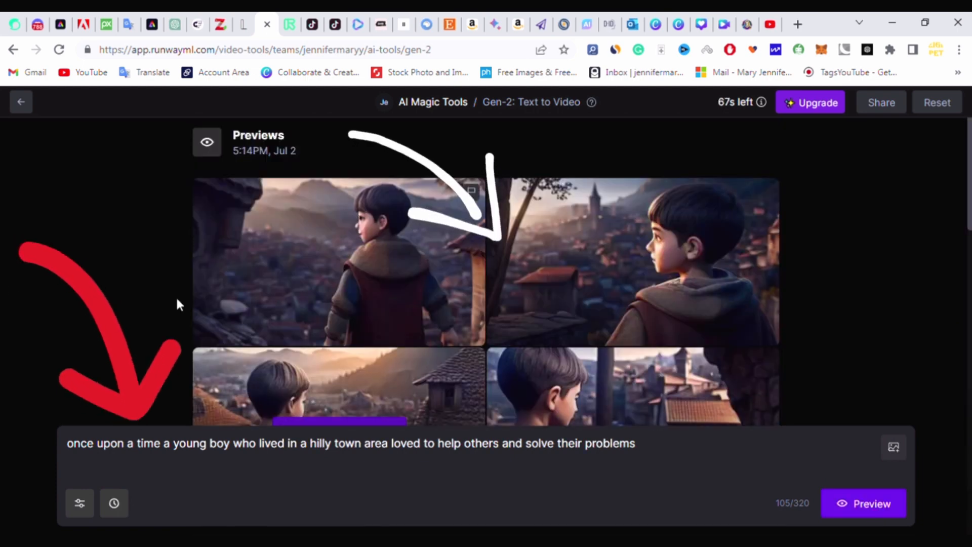
scroll(658, 249, down, 1)
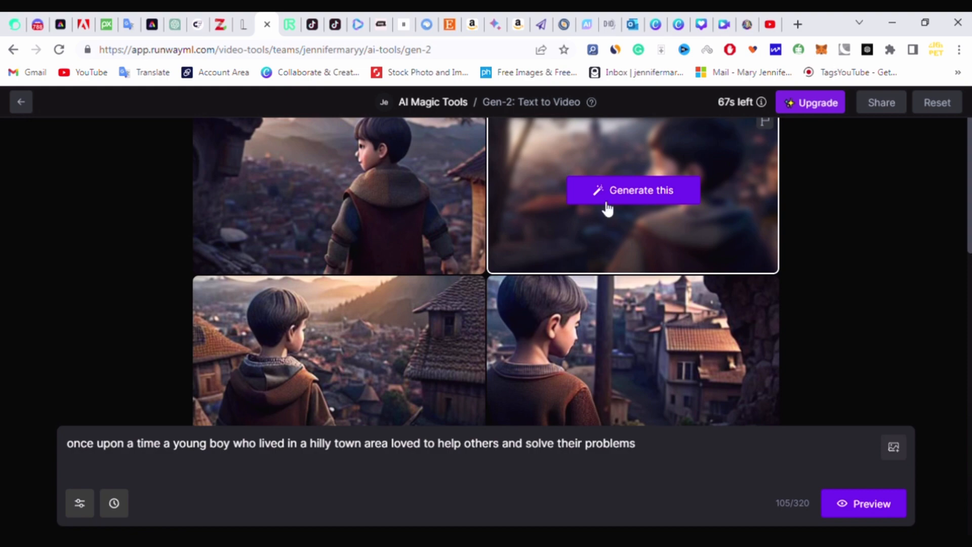
scroll(554, 304, down, 2)
scroll(553, 304, down, 10)
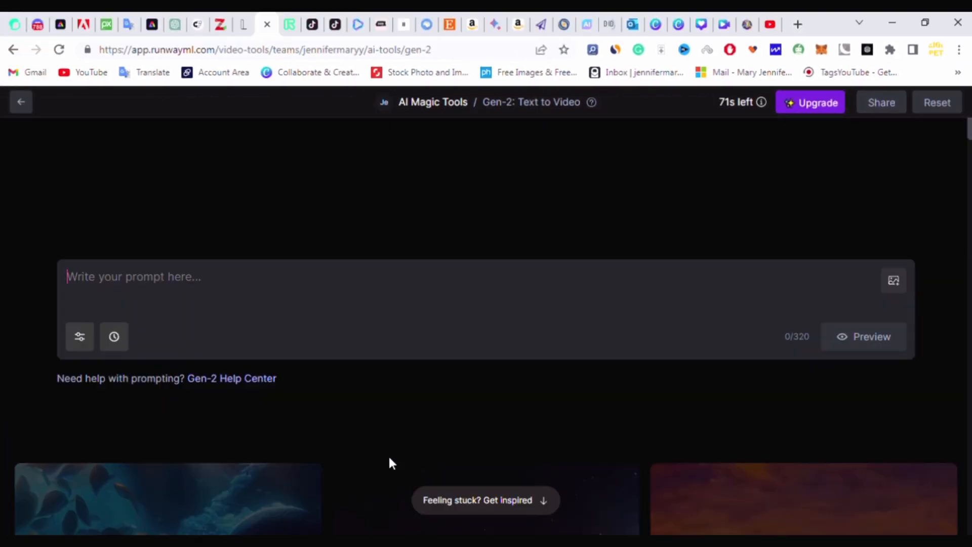
Browse the Gen-2 inspiration gallery and read the prompts of the example videos
scroll(389, 462, down, 8)
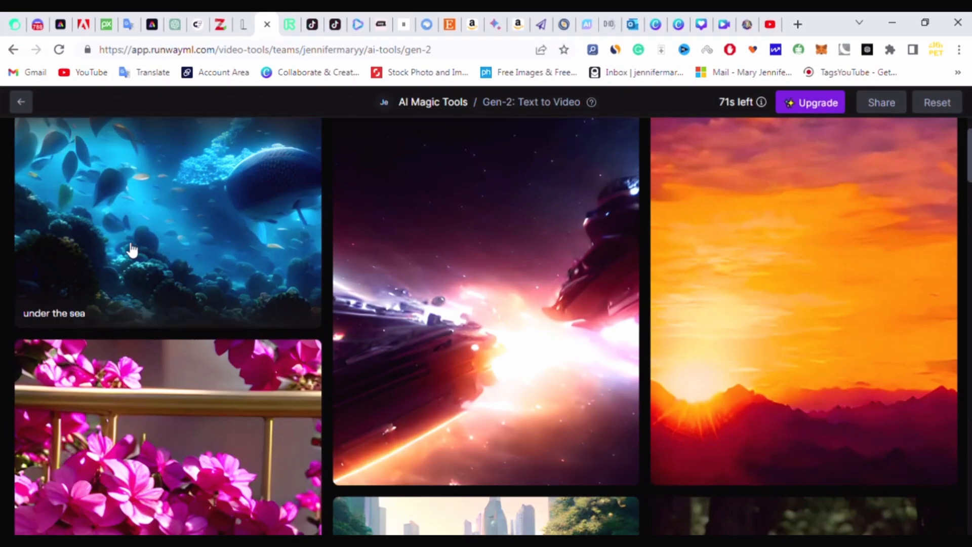
scroll(432, 278, down, 8)
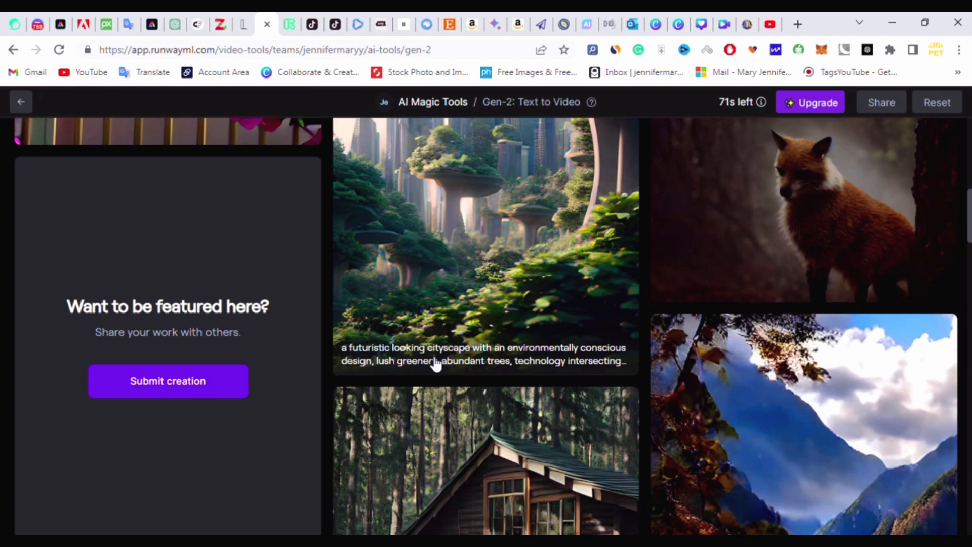
scroll(436, 365, down, 4)
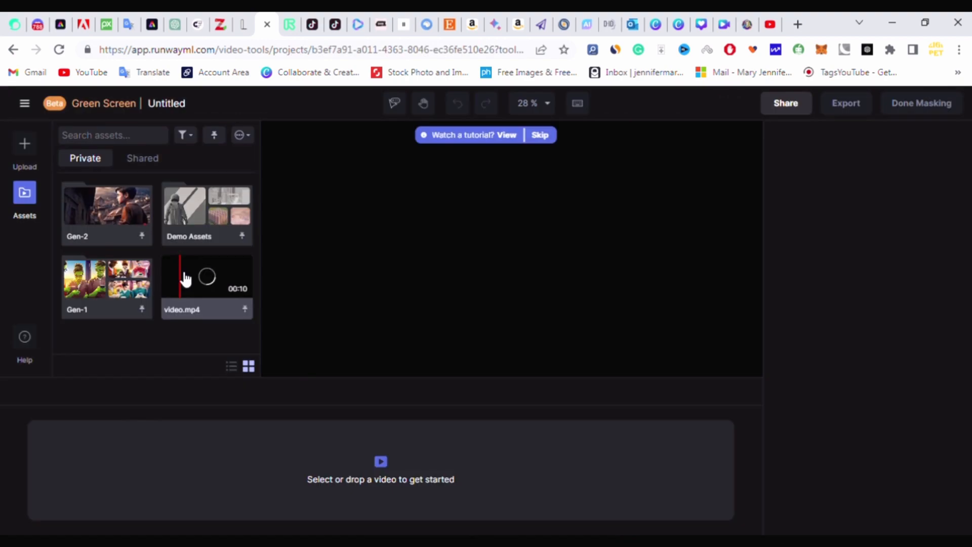
Load video.mp4 from the private assets into the untitled Green Screen project
click(185, 279)
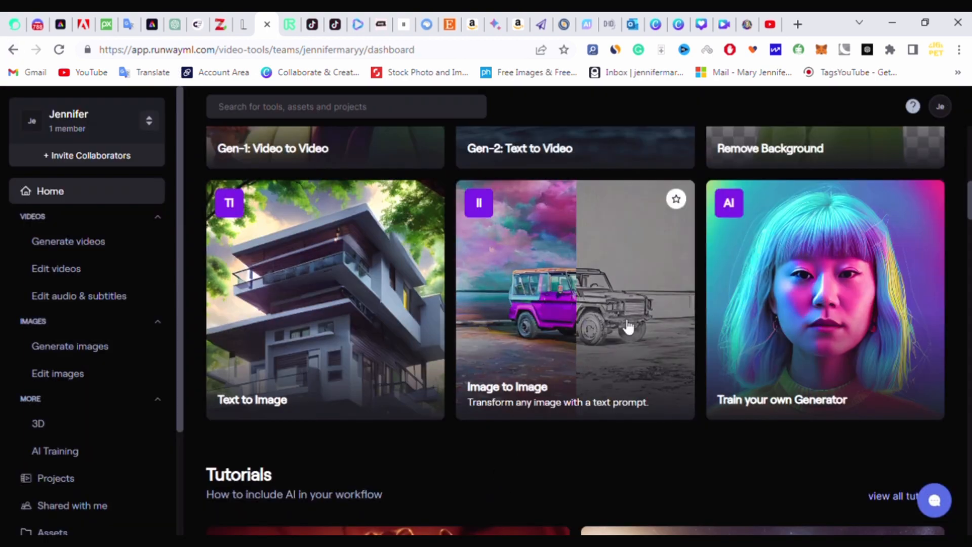
Open the Image to Image tool and upload the picture of the glass buildings reflected in water
click(619, 324)
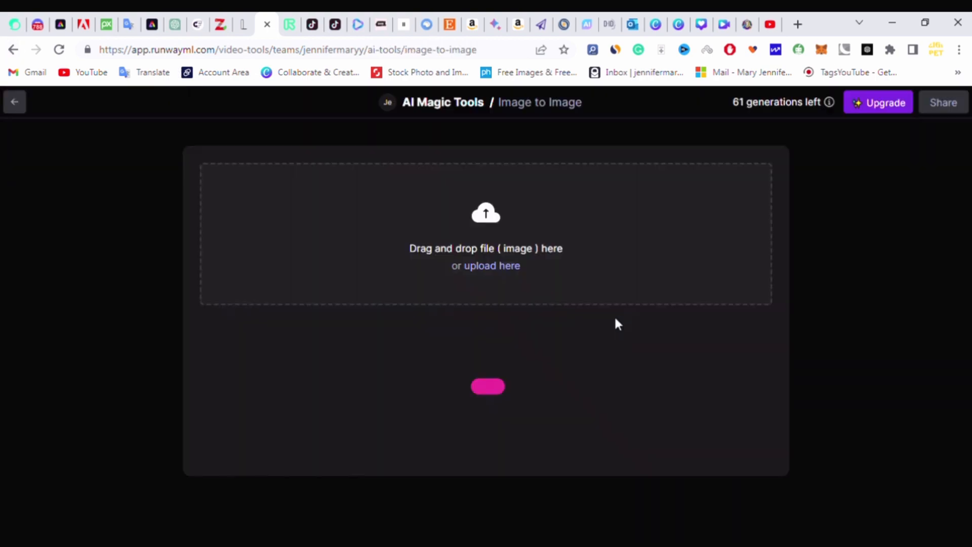
click(490, 274)
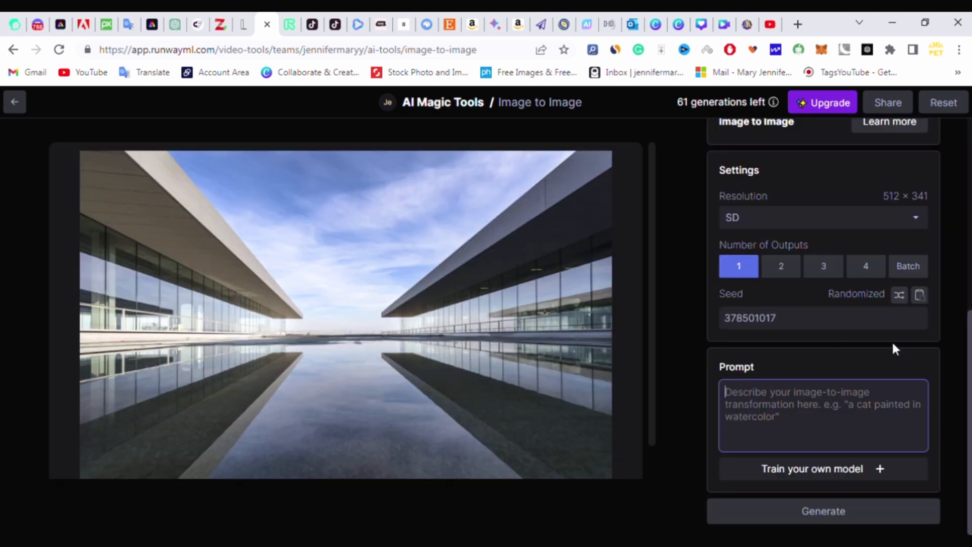
Check the resolution options, keep SD and set the number of outputs to 4
click(915, 218)
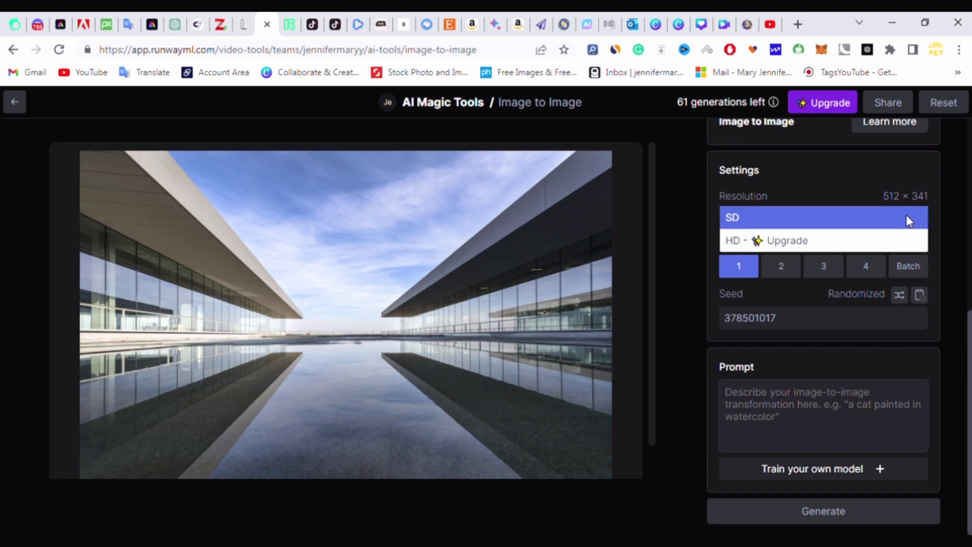
click(968, 245)
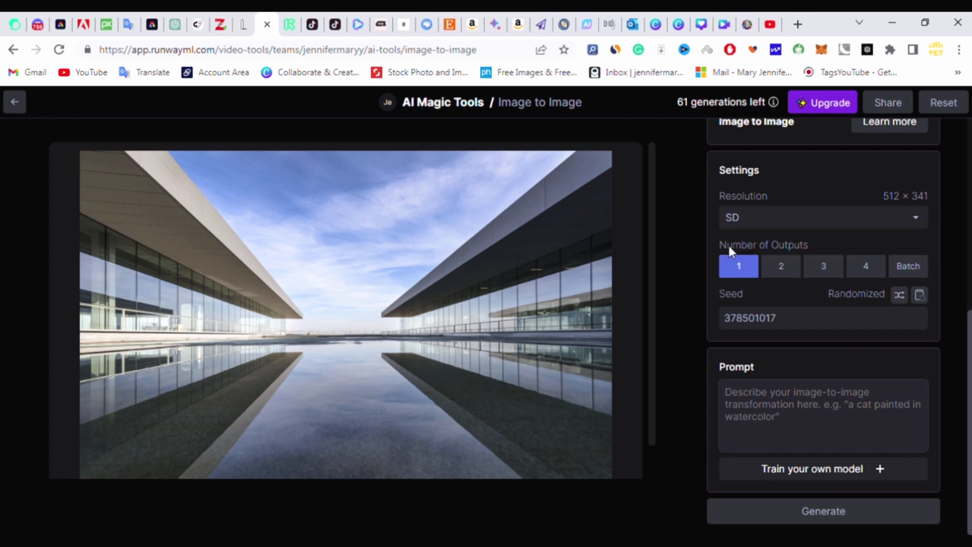
click(872, 271)
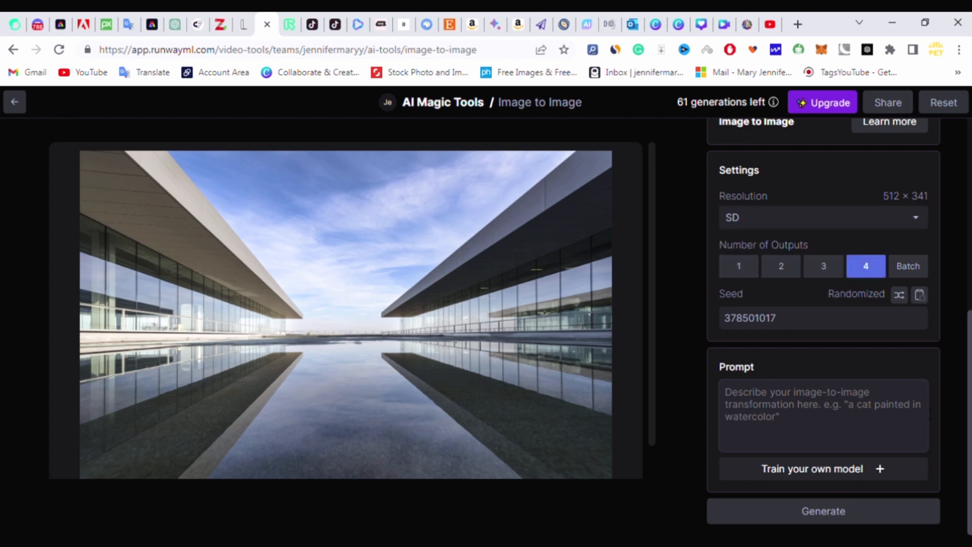
Generate images from the prompt "add sunlight in the image and also add some cars in front of building. Also add some effect of light rain"
click(768, 403)
click(747, 404)
text(add sunlight in the image and also add some cars in front of building. Also add some effect of light rain)
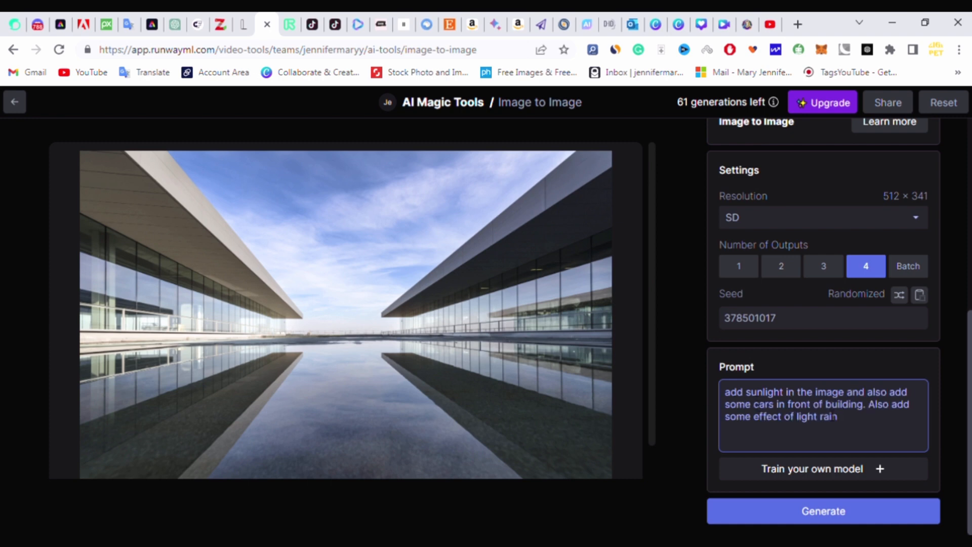
click(793, 503)
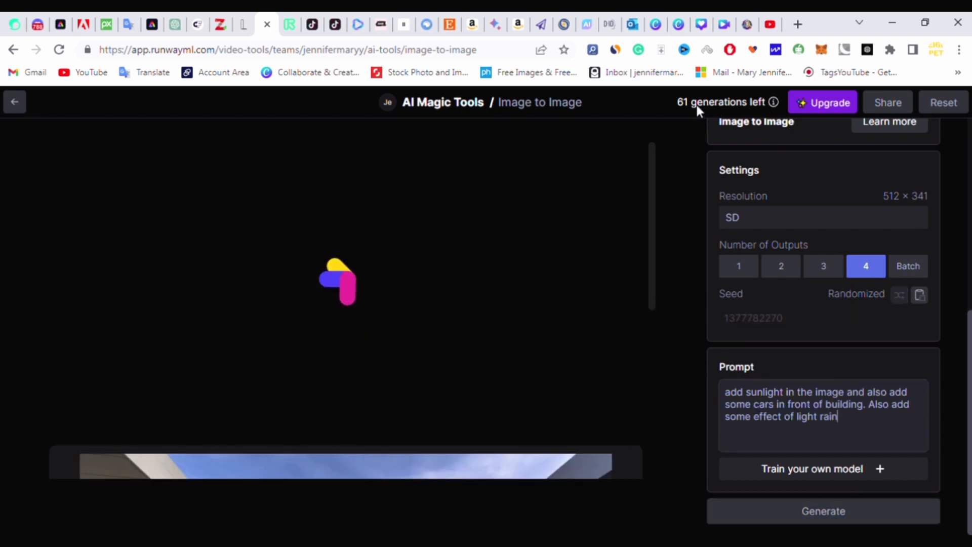
mouse_move(678, 104)
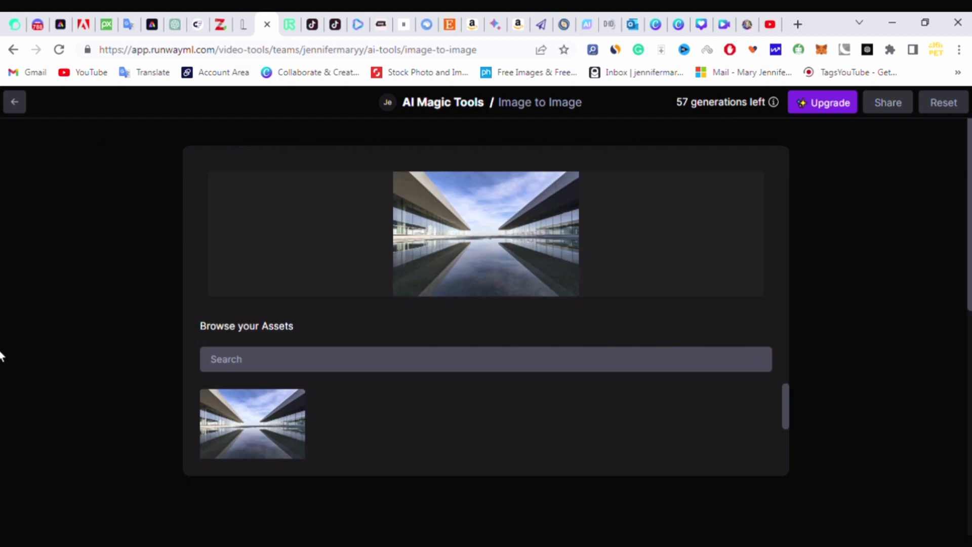
Enlarge the generated building image with the purple sky and red foreground, download it and go to the following result
scroll(505, 223, down, 8)
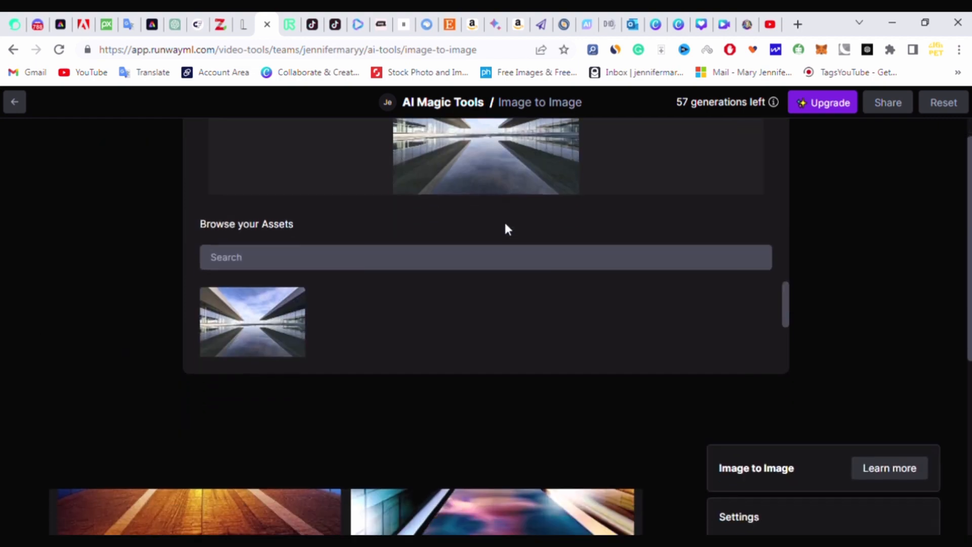
click(568, 248)
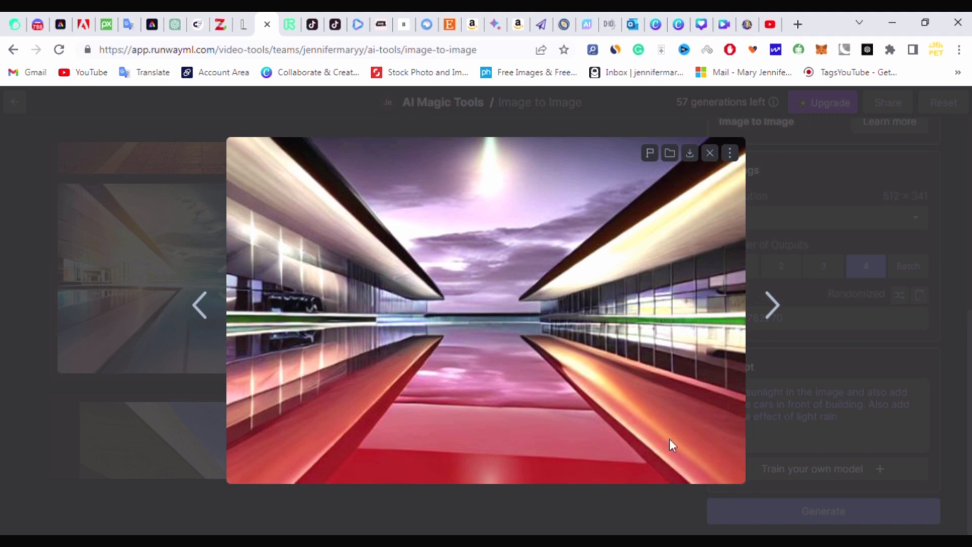
click(689, 153)
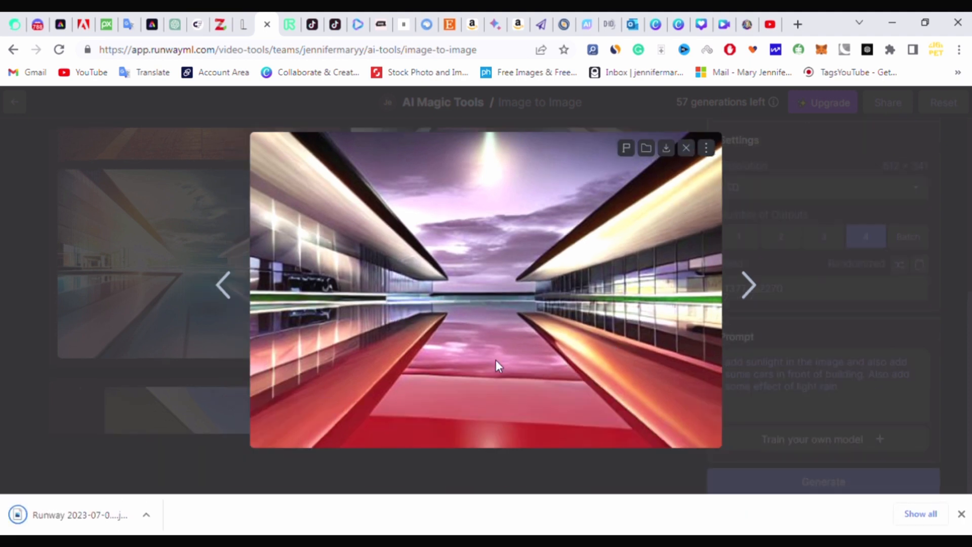
click(748, 285)
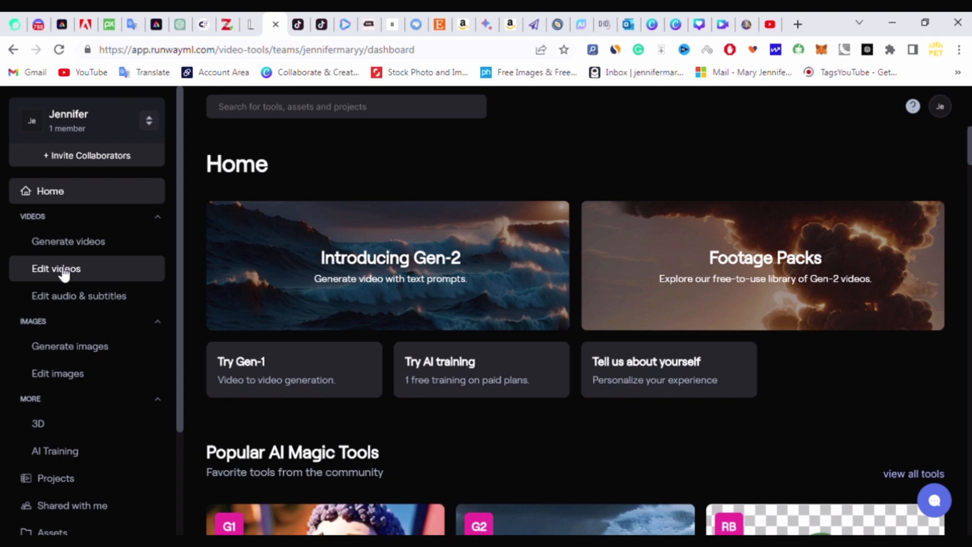
Open the Edit Videos section and look through its AI tools and tutorials
click(64, 274)
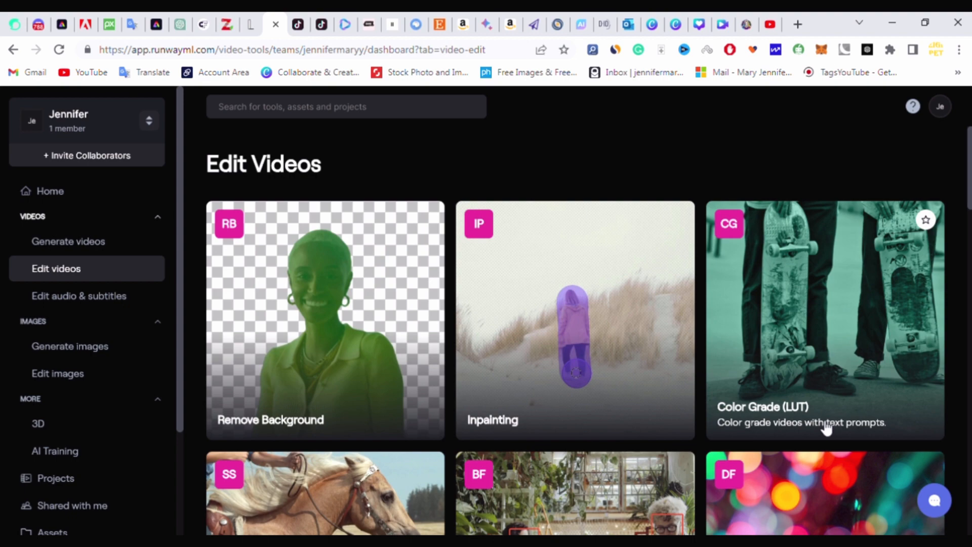
scroll(228, 449, down, 4)
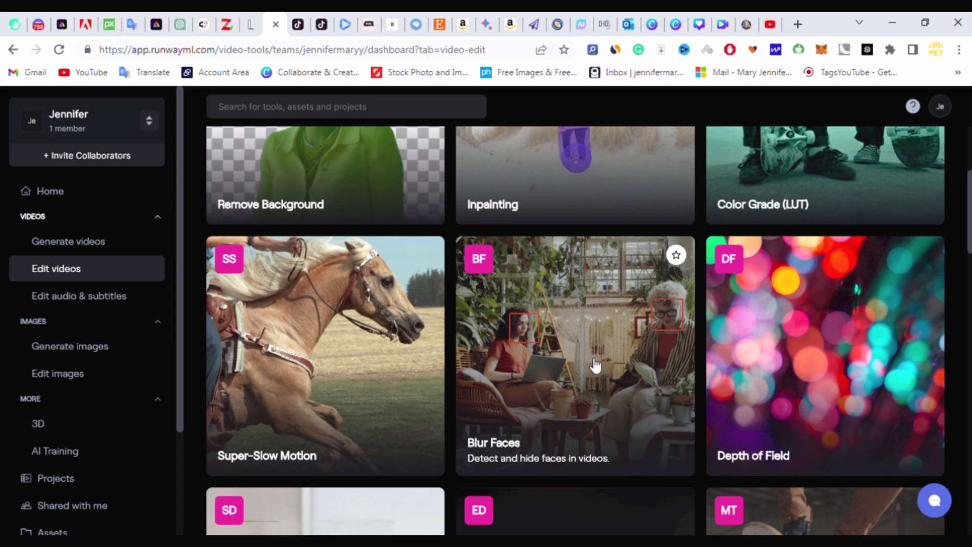
scroll(286, 432, down, 4)
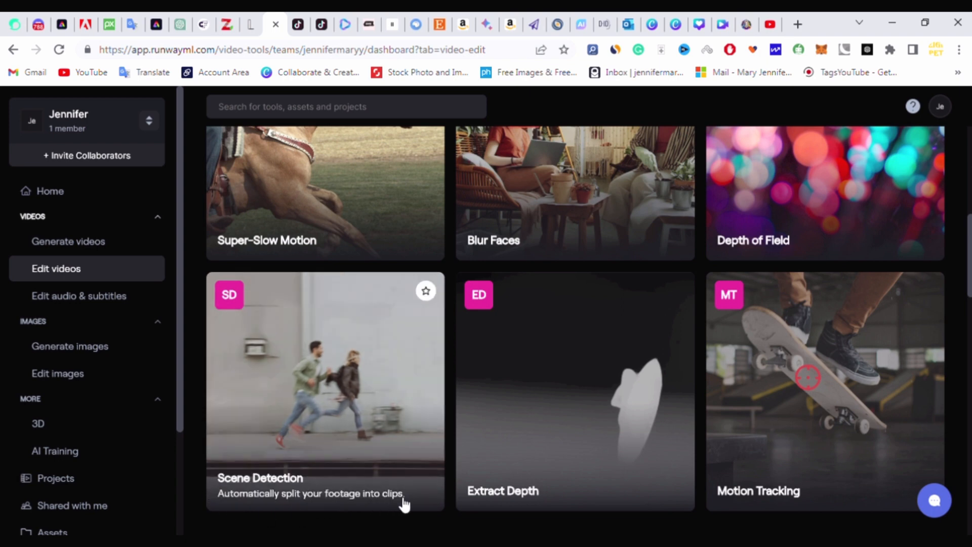
scroll(408, 504, down, 1)
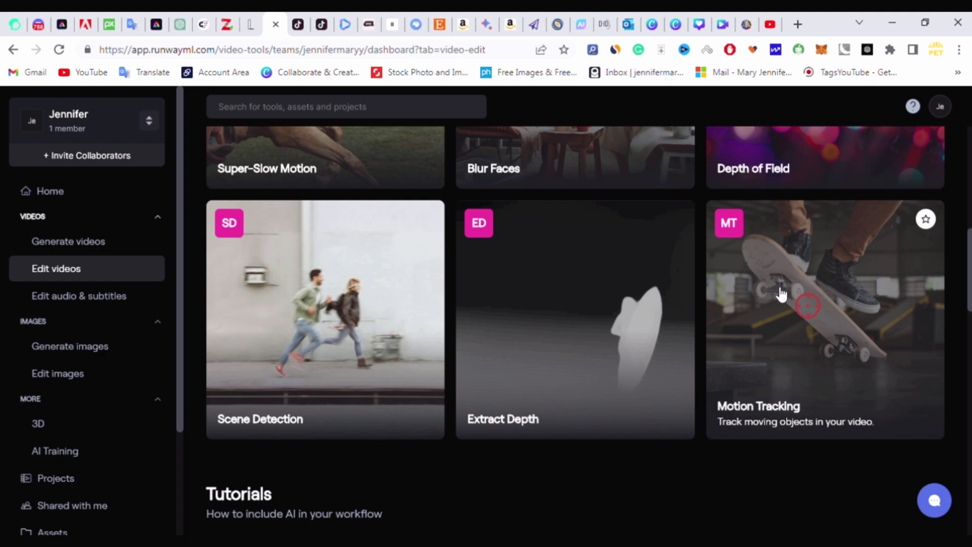
scroll(305, 368, down, 10)
scroll(306, 368, up, 6)
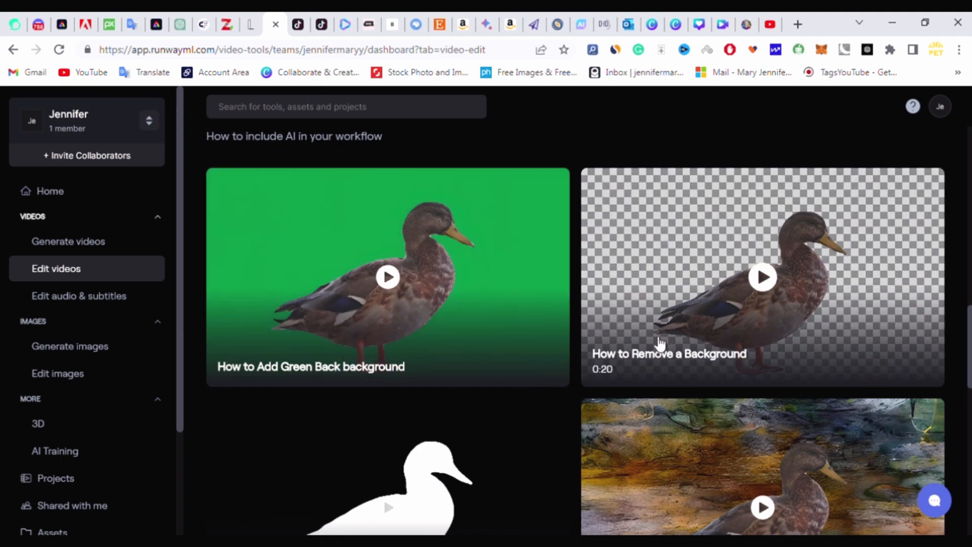
scroll(663, 344, down, 5)
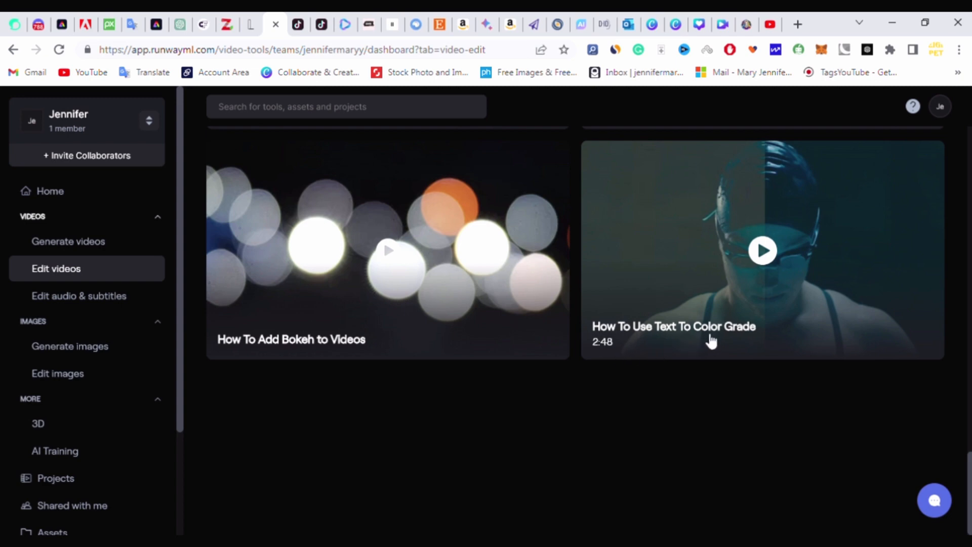
Open the Edit Audio and Subtitles section and look through its tools
click(87, 303)
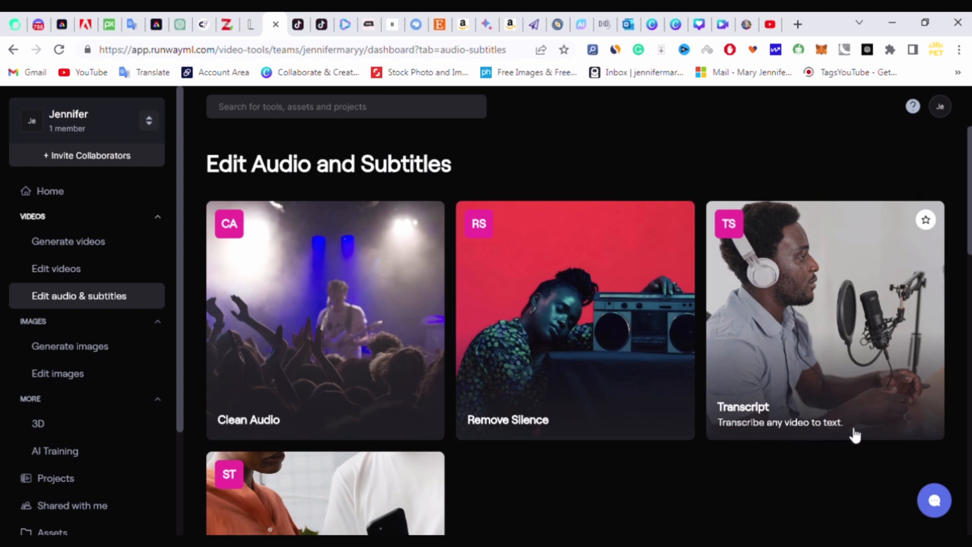
scroll(314, 350, down, 5)
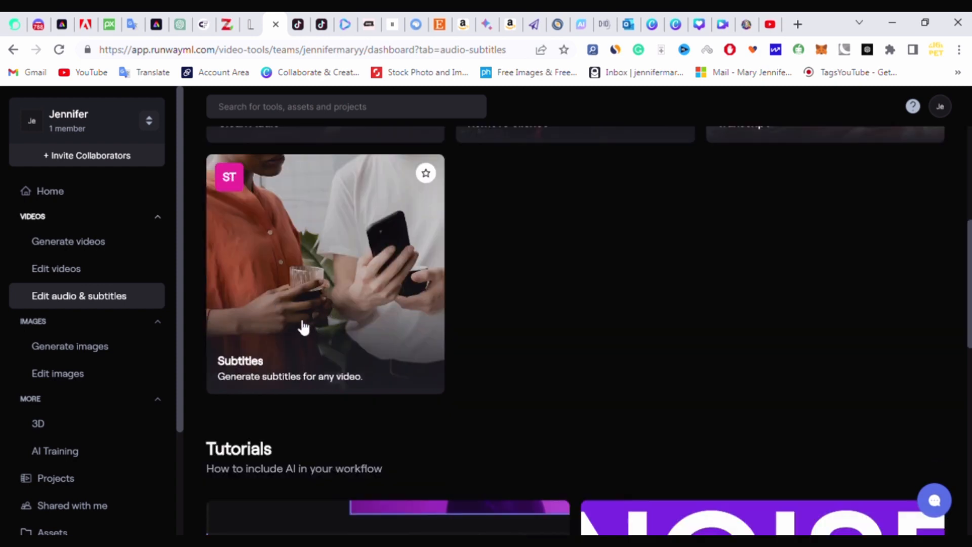
Look through the Edit Audio and Subtitles section's tutorials and review its tool cards again
scroll(399, 293, down, 5)
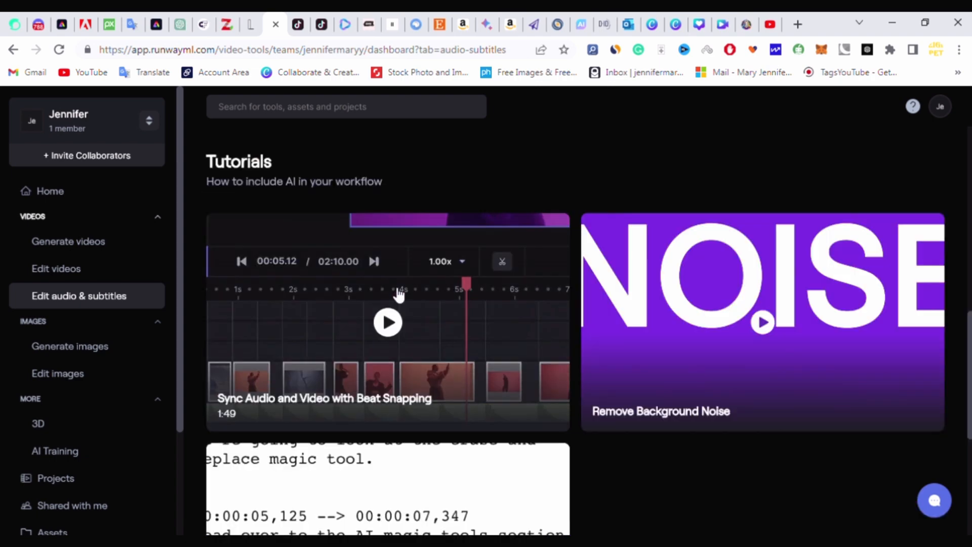
scroll(399, 294, up, 4)
scroll(398, 295, up, 4)
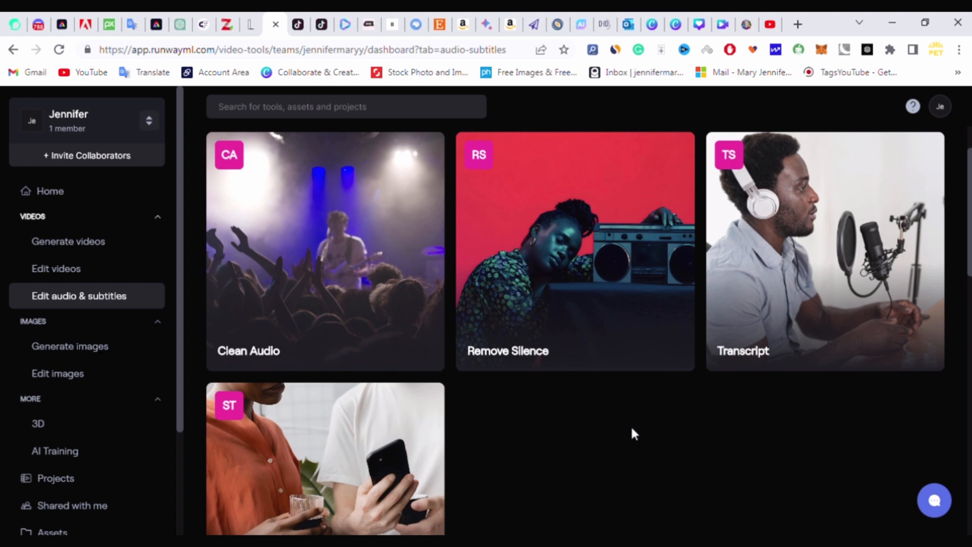
Open the 3D section and then the AI Training section to look through what each one offers
scroll(63, 278, down, 3)
click(61, 296)
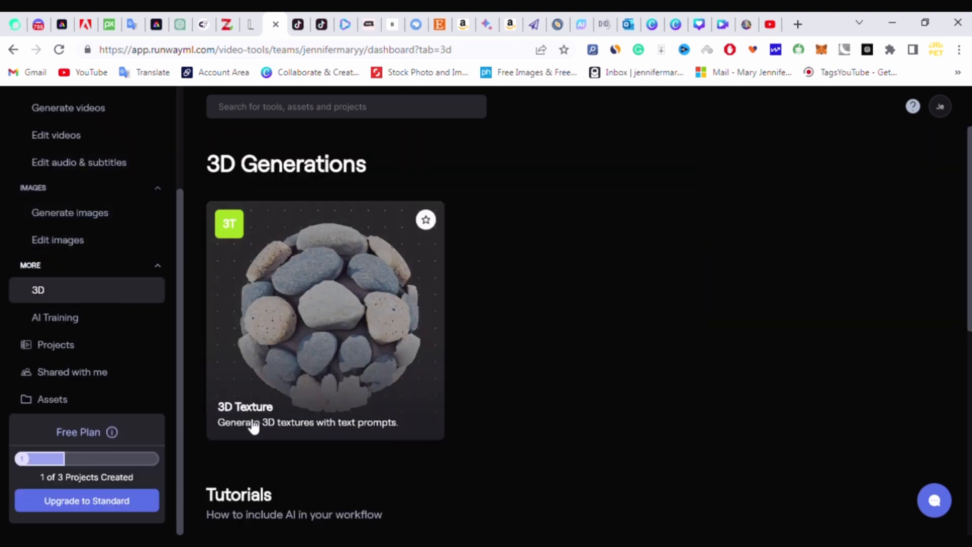
click(40, 320)
scroll(427, 388, down, 5)
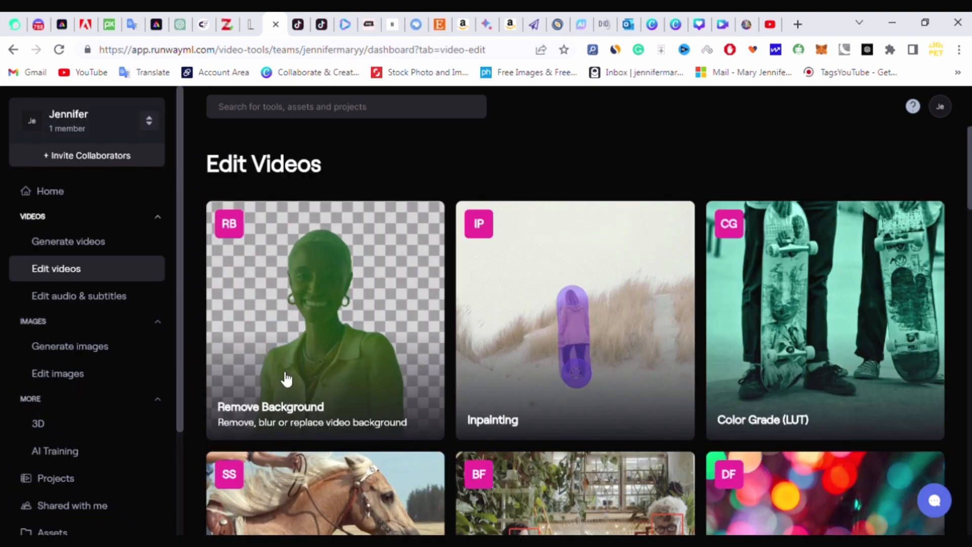
Open the Remove Background tool on the clip mixkit-dog-sitting-on-log-1550, mask the whole dog including its tail, and preview the mask
click(276, 370)
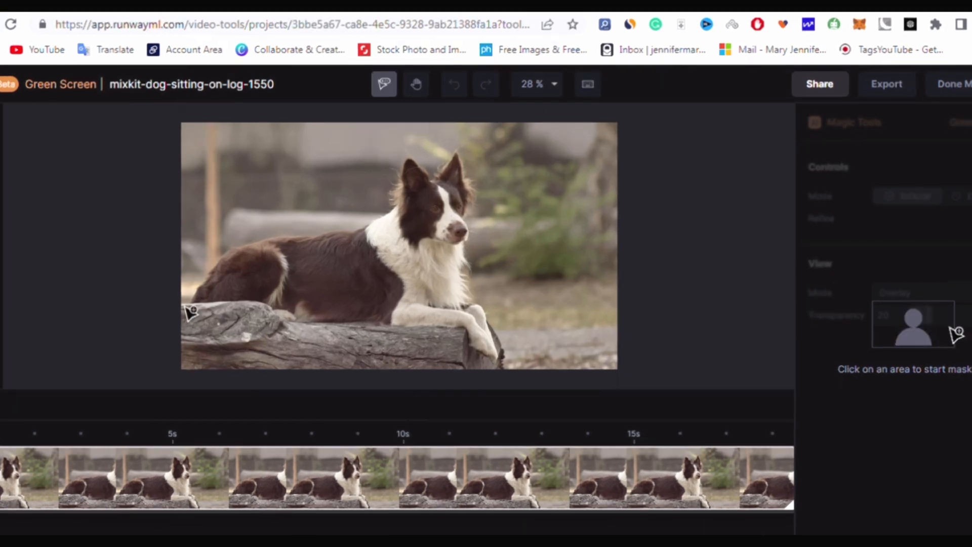
click(279, 280)
click(191, 303)
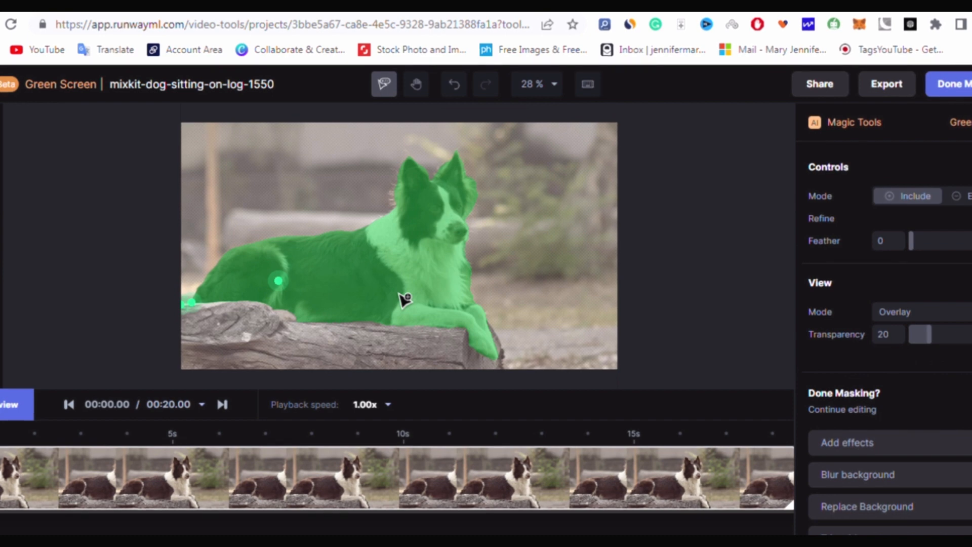
click(9, 404)
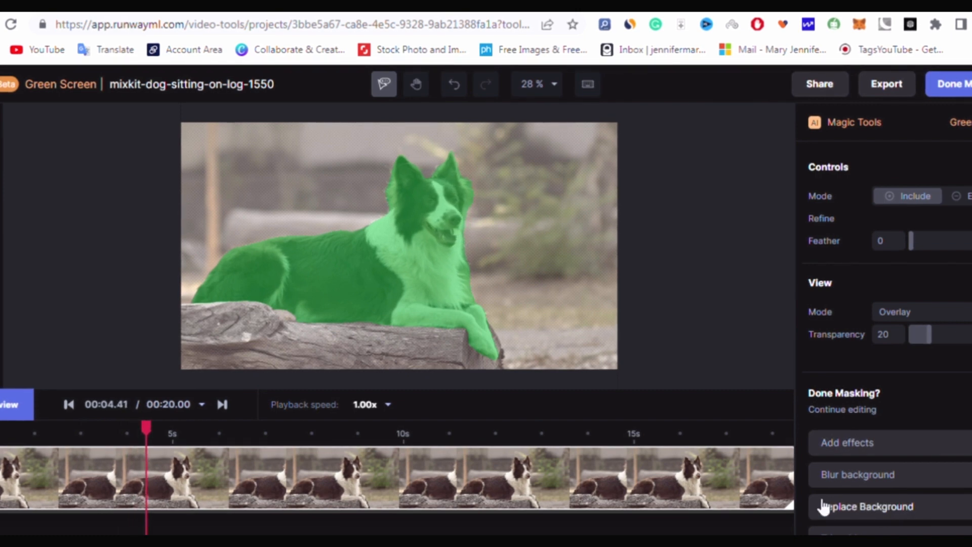
Replace the dog clip's background with solid green and export the video as a 720p MP4
click(927, 507)
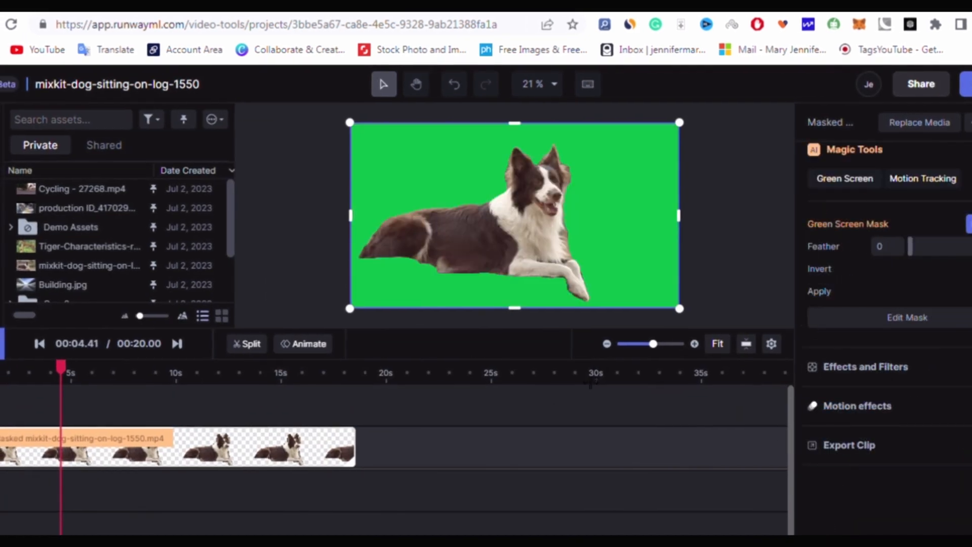
click(964, 83)
click(894, 373)
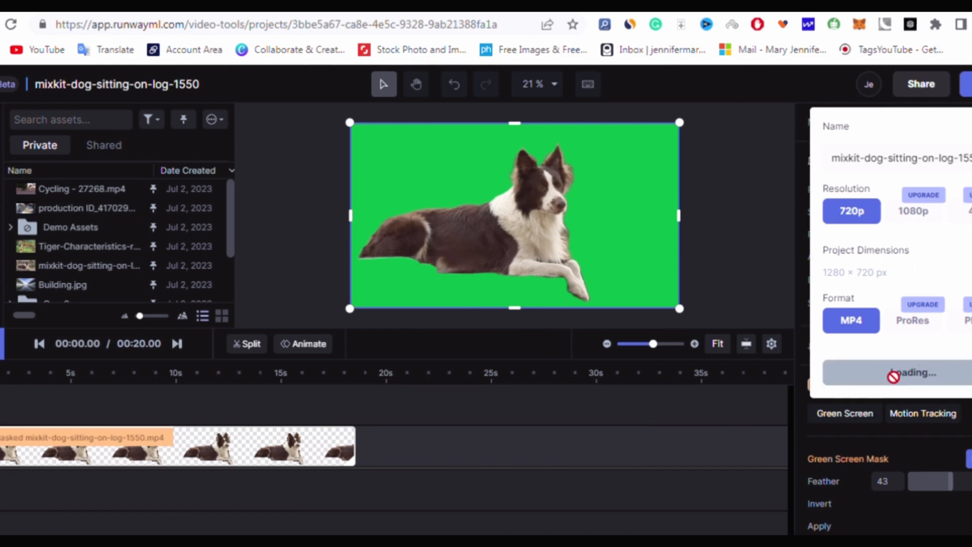